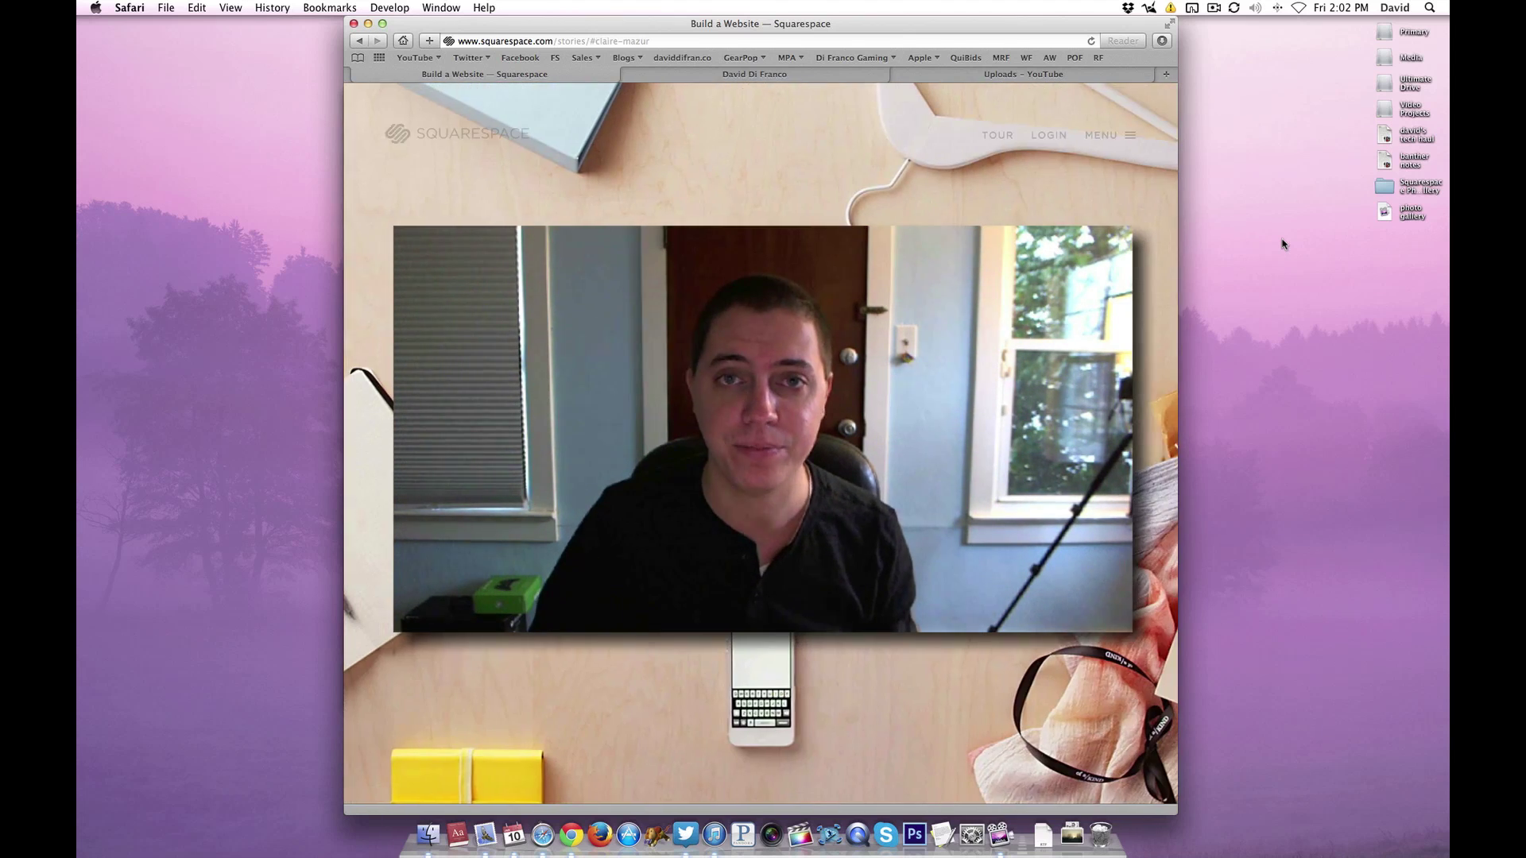
Step: From the live blog, open the Squarespace configuration and add a new basic page to Top Navigation
click(744, 73)
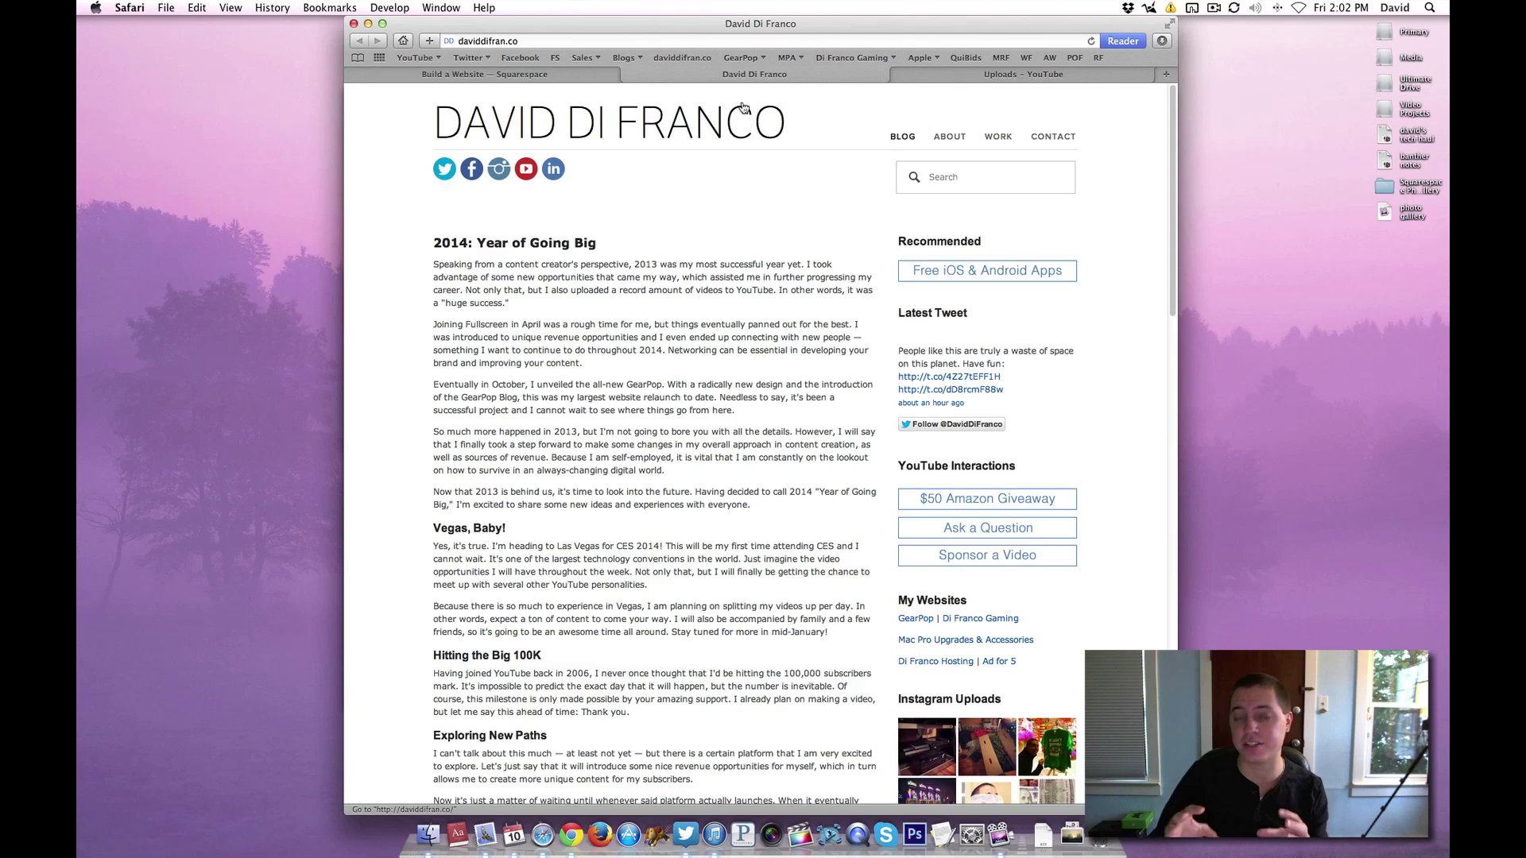
key(Escape)
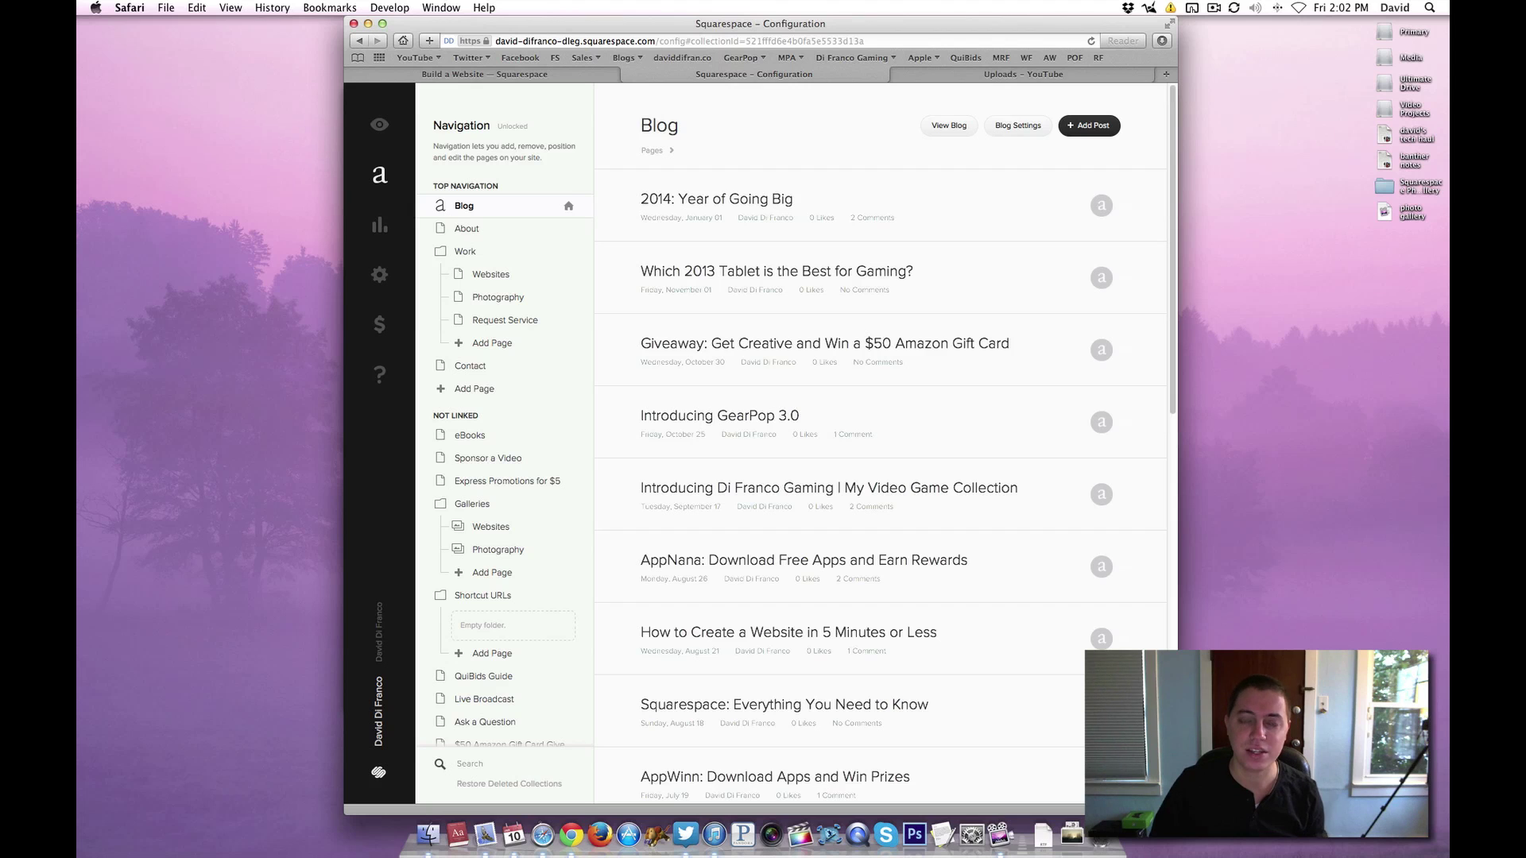
scroll(881, 445, down, 5)
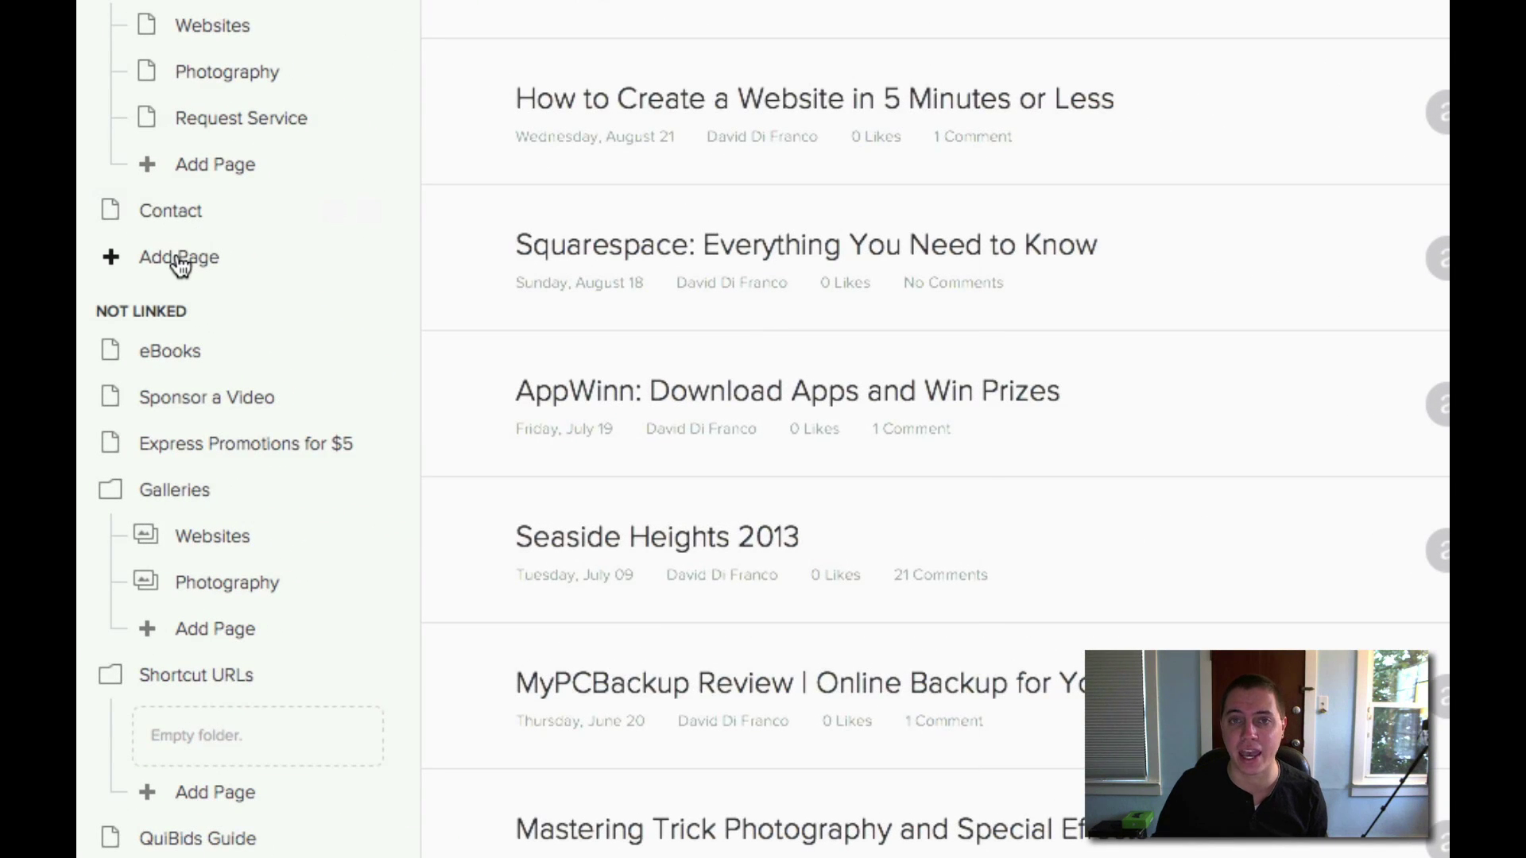
click(180, 265)
click(476, 415)
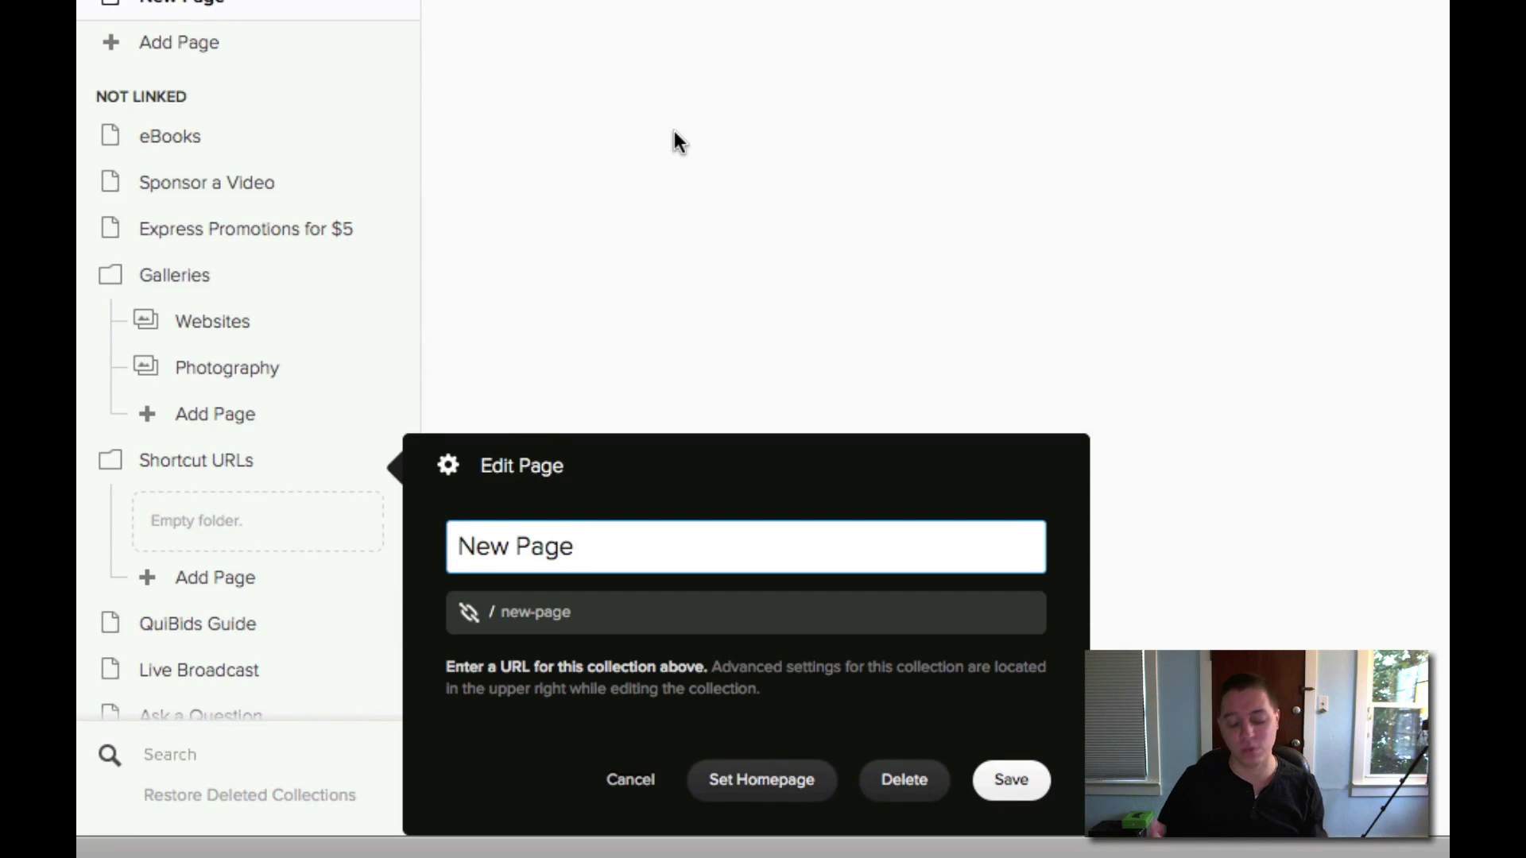
Step: Retitle the new page 'Video Gallery' and save it at /video-gallery
key(super+a)
text(Video G)
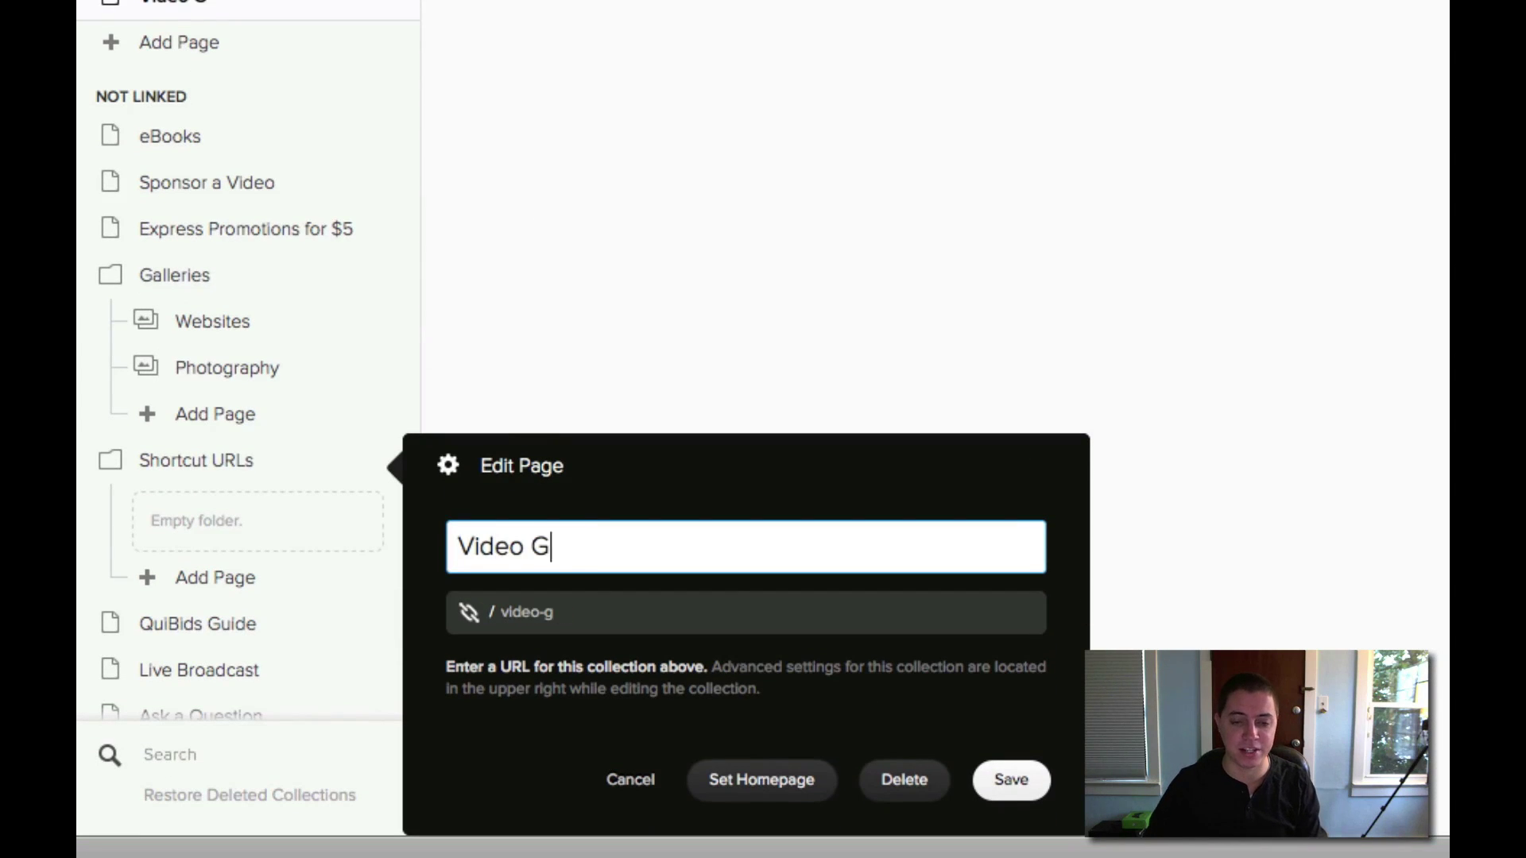
text(allery)
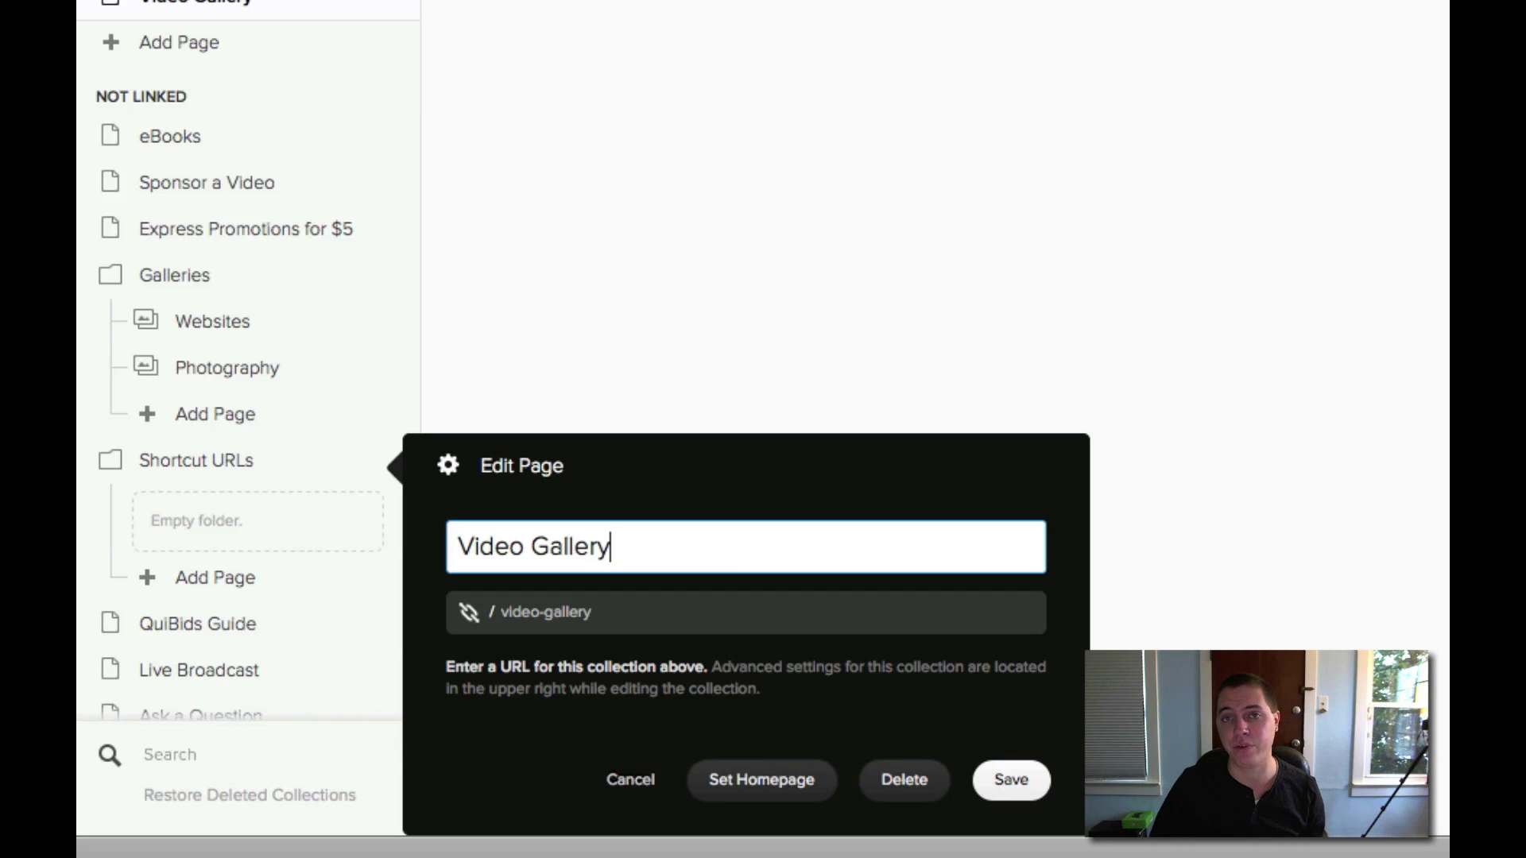
click(1003, 780)
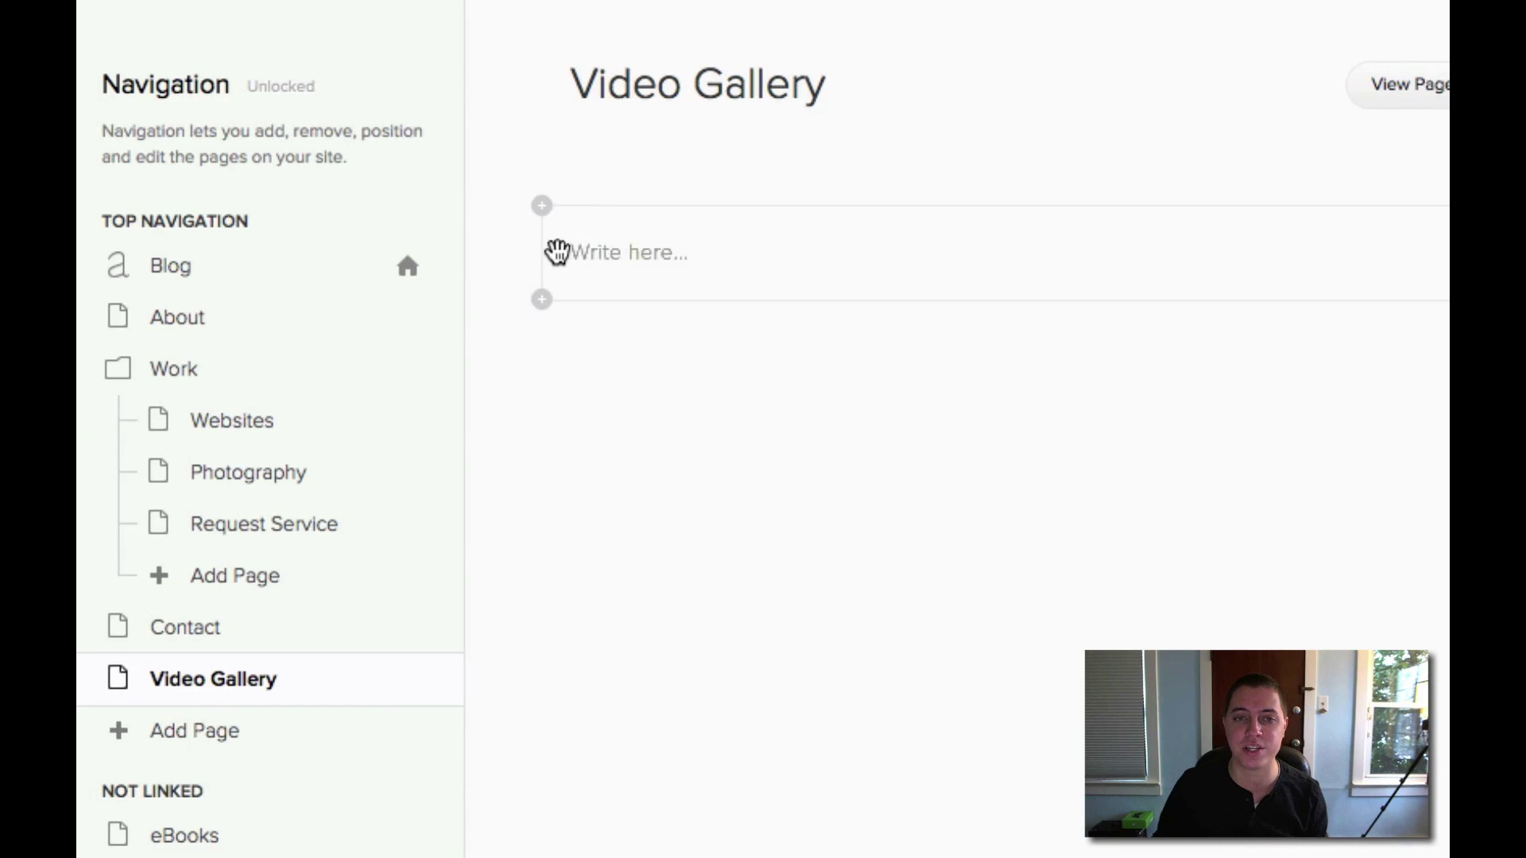
Step: Insert a Video block into the empty Video Gallery page
click(543, 209)
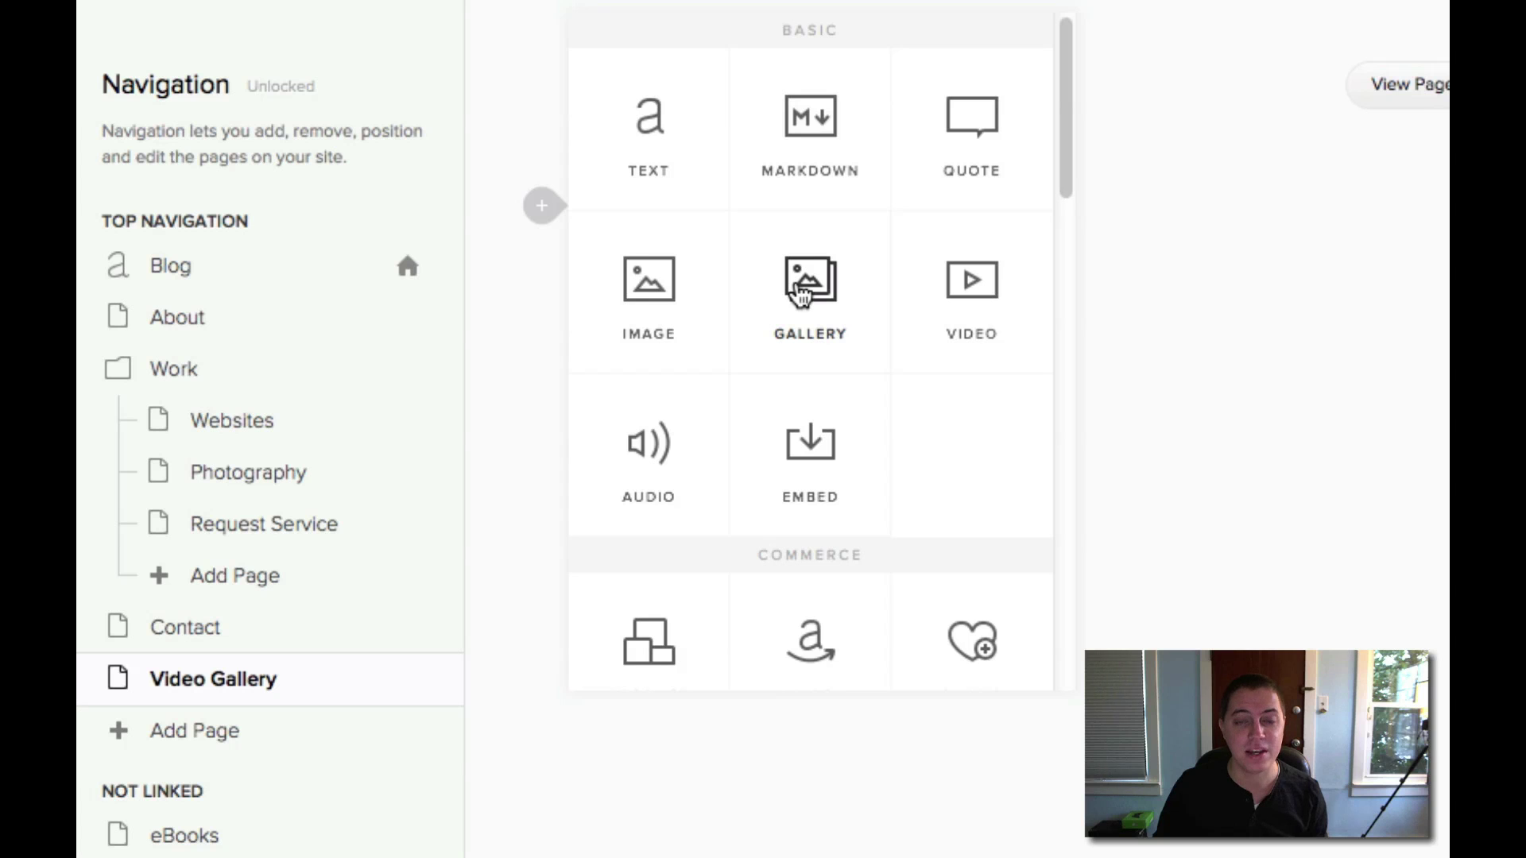
click(943, 290)
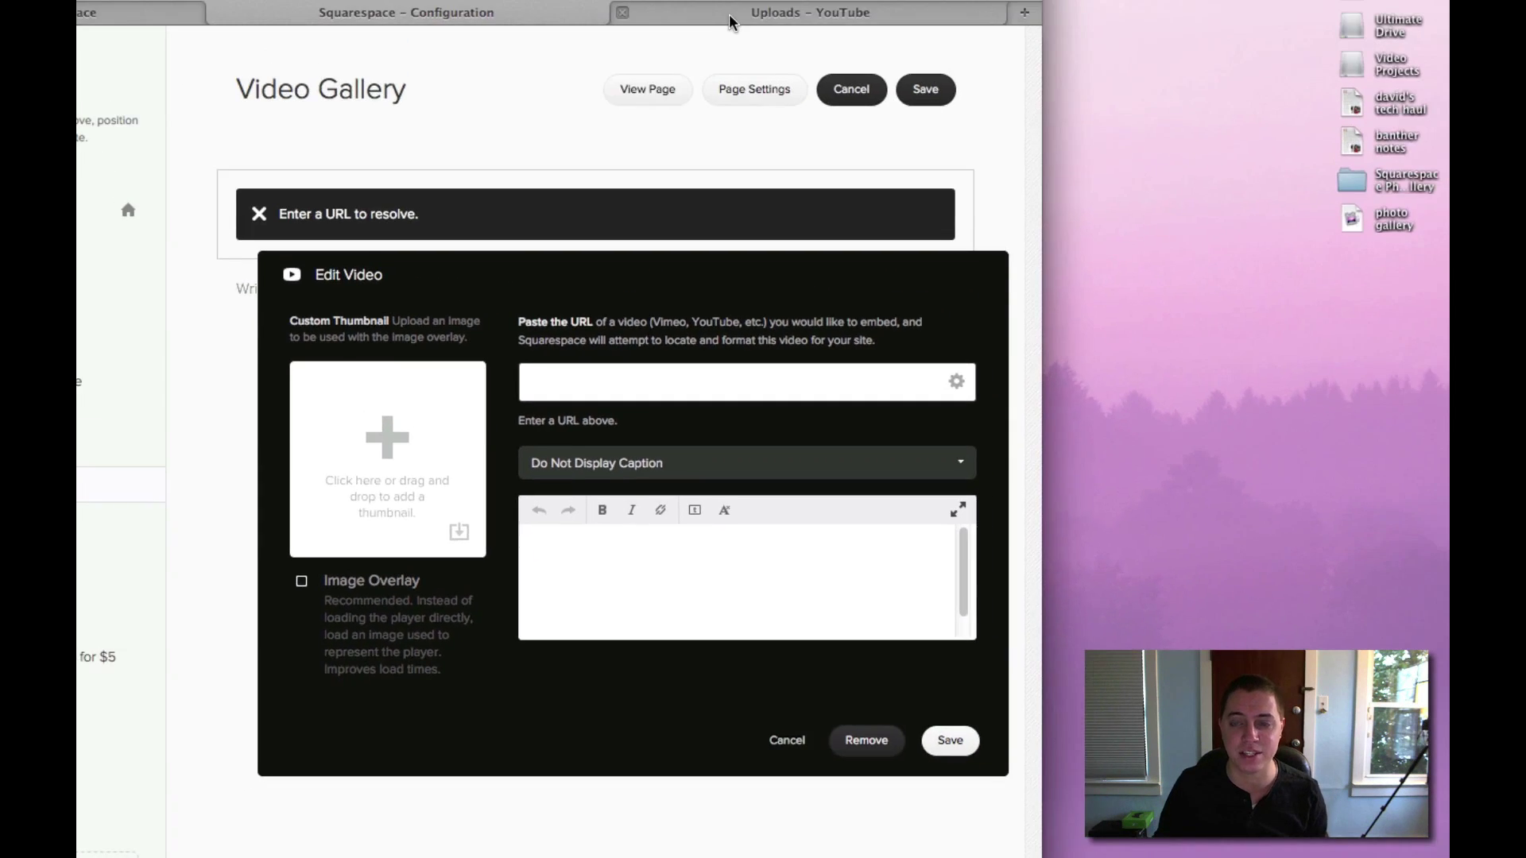
Step: Copy the YouTube link for '2014: Year of Going Big' from the uploads list
click(716, 15)
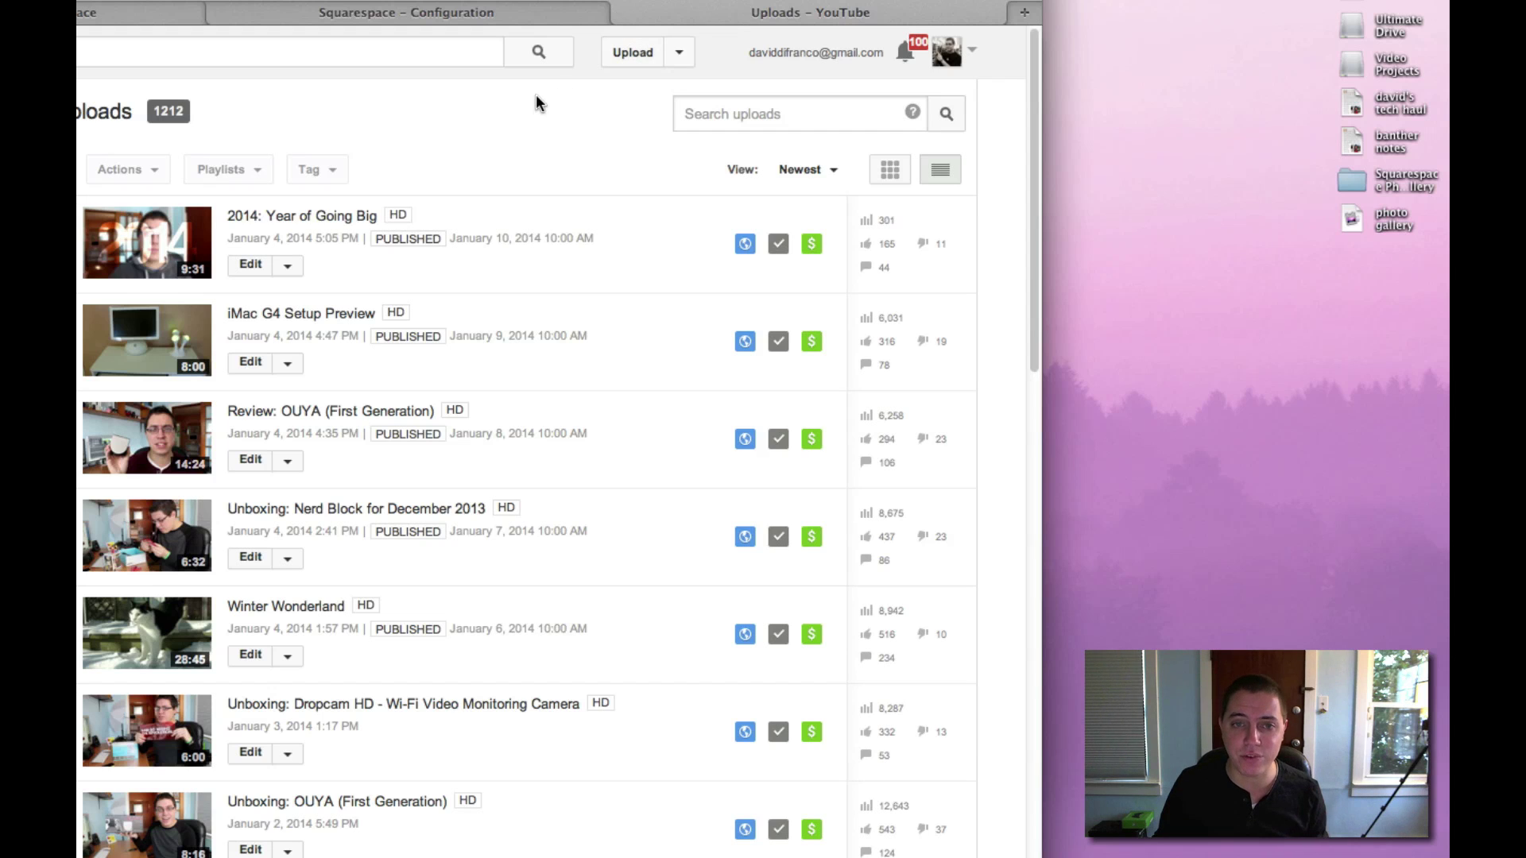
right_click(286, 221)
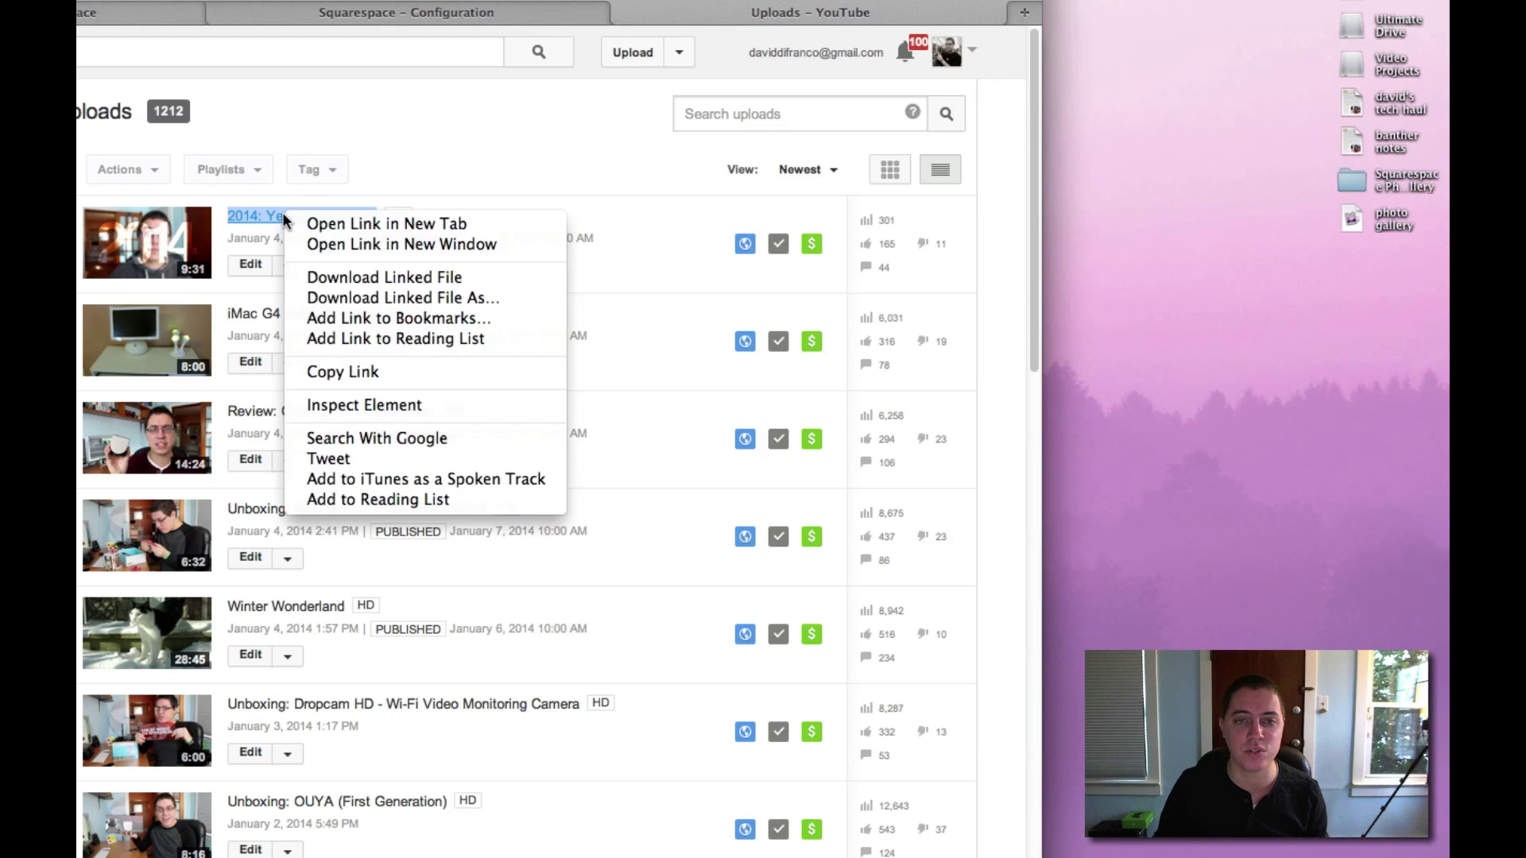
click(332, 370)
Step: Embed the copied link in the video block, save the page, and enter daviddifran.co/video-galler in a new tab
click(403, 13)
click(554, 374)
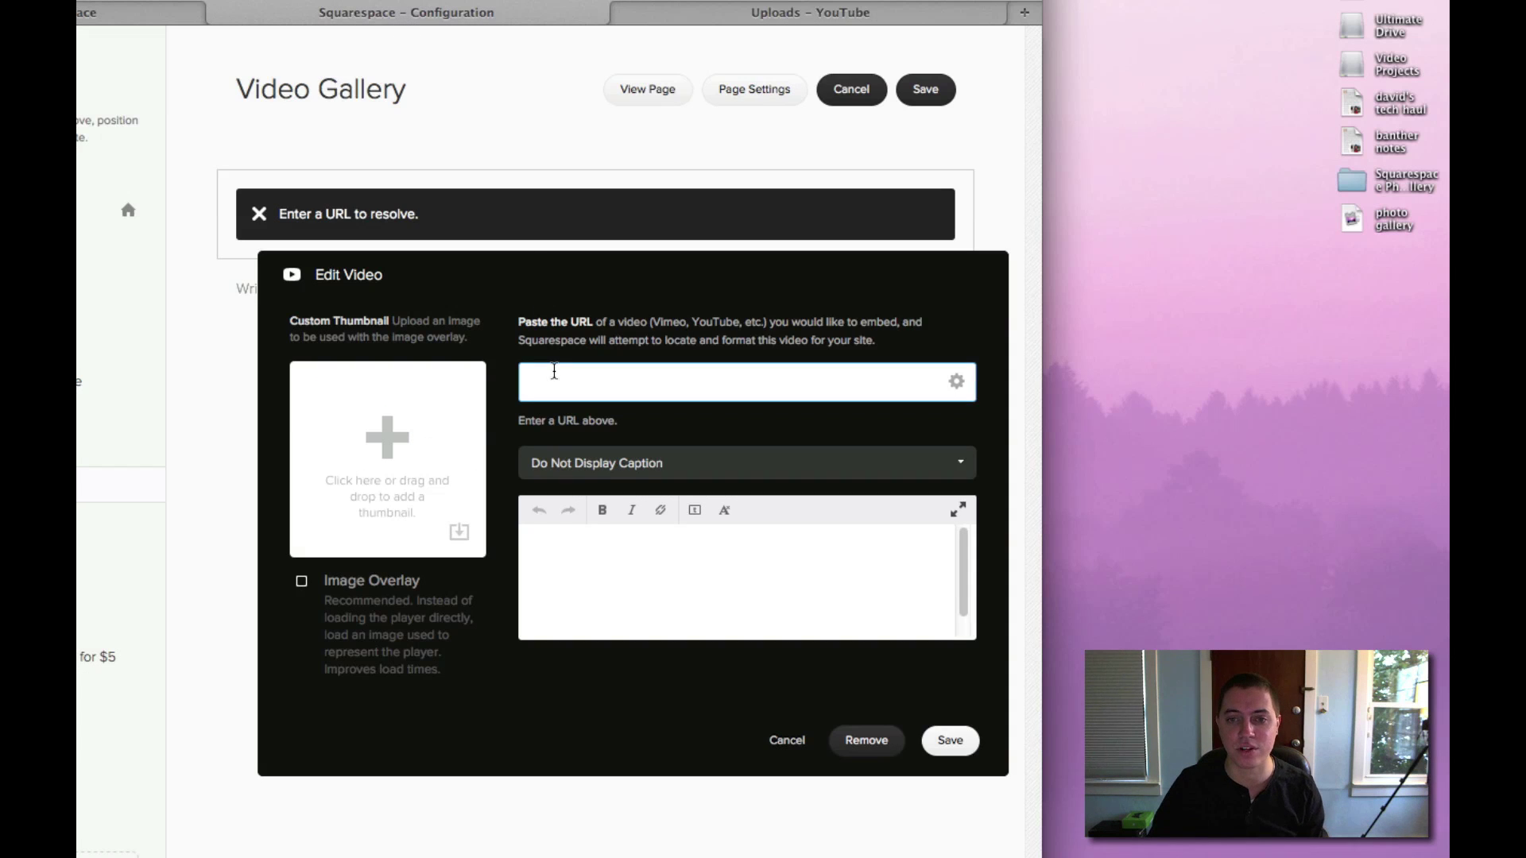
text(https://www.youtube.com/watch?v=cFFwexzjM4w)
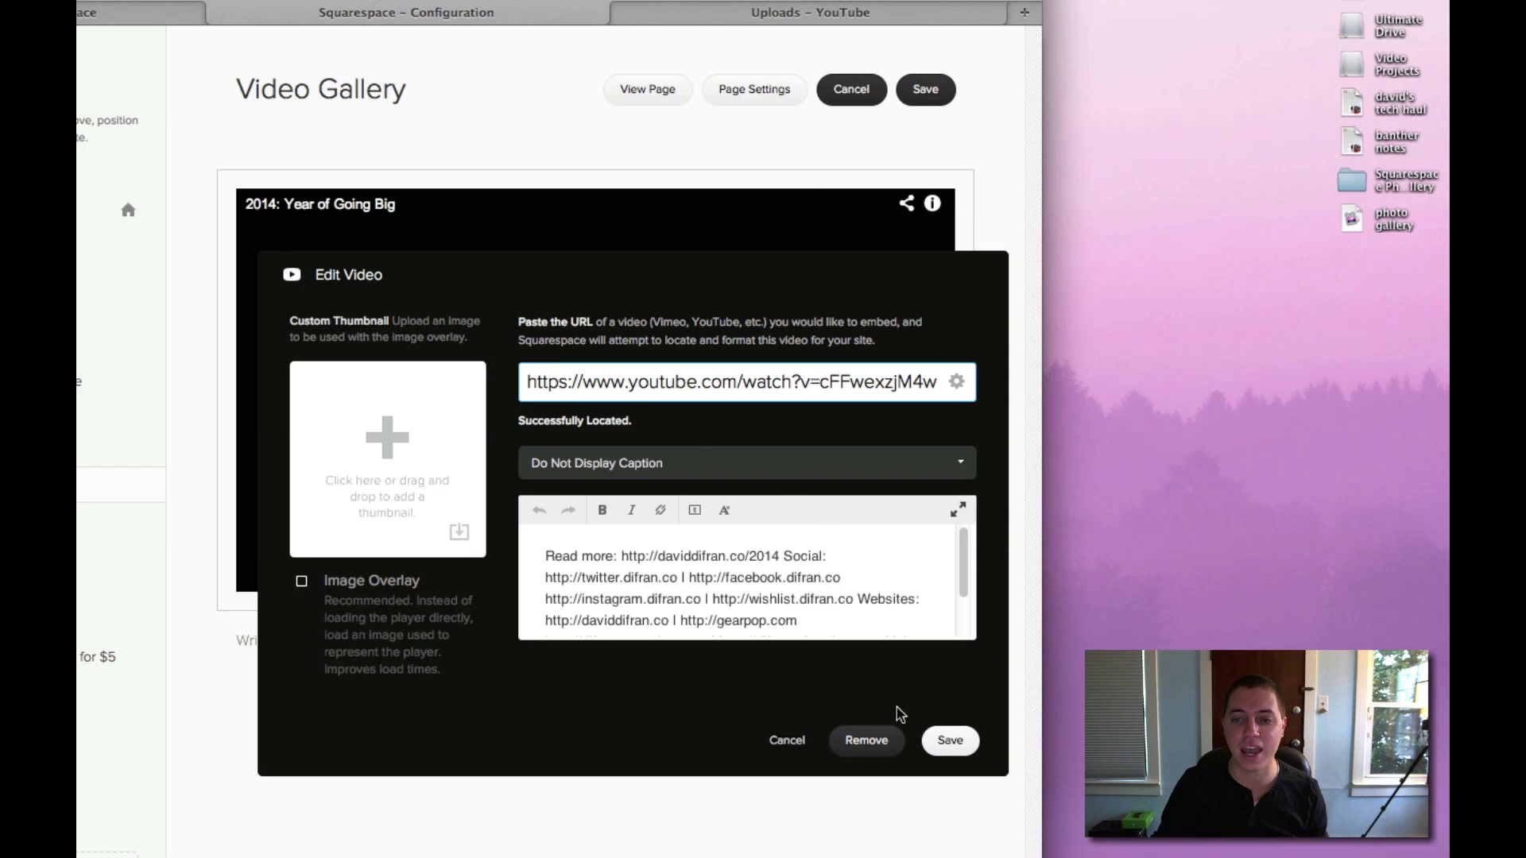
click(931, 740)
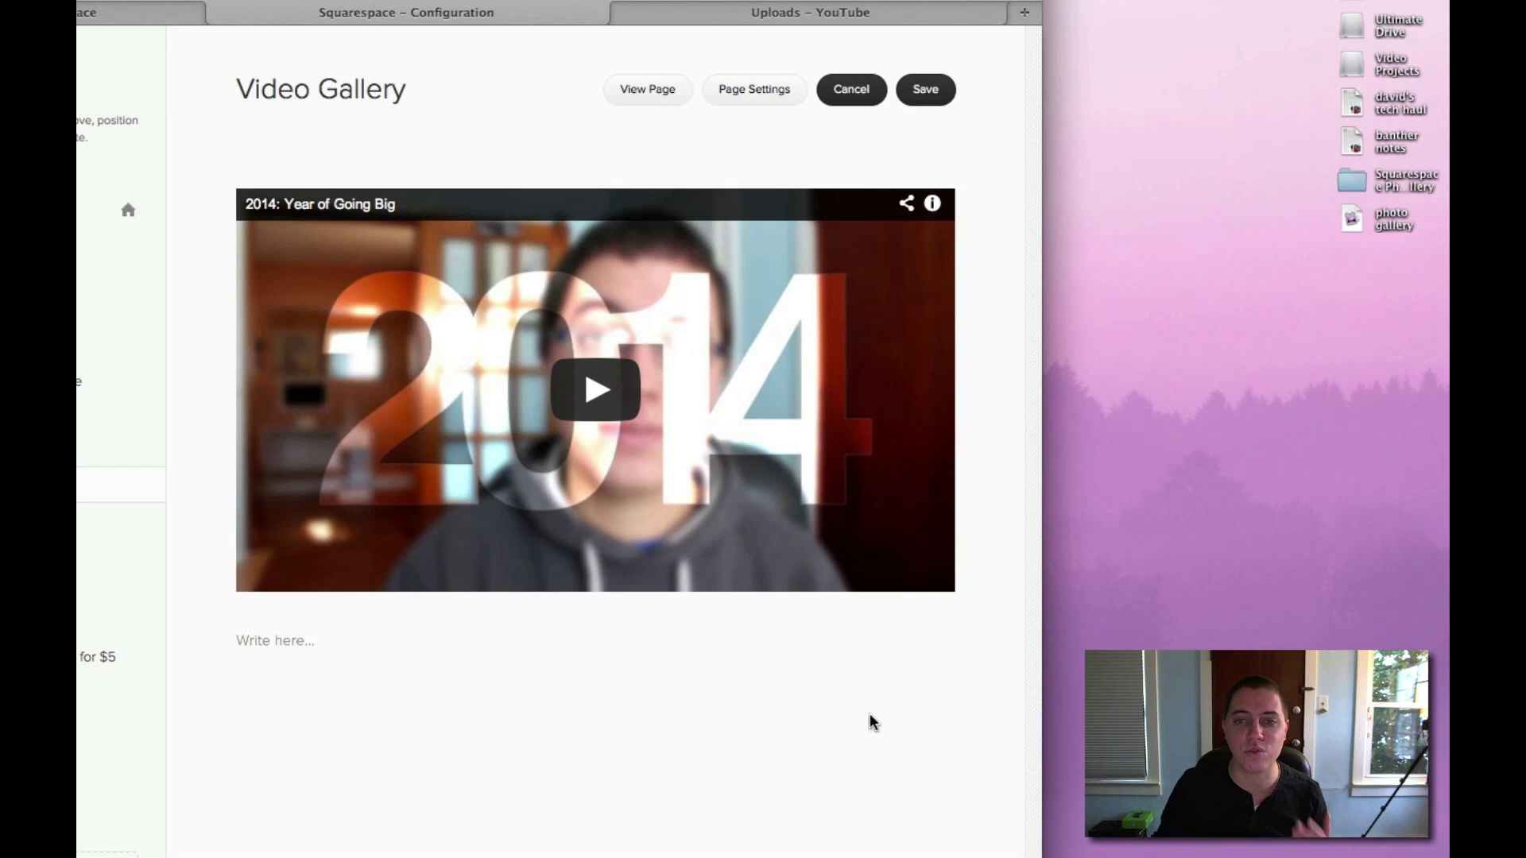
click(922, 89)
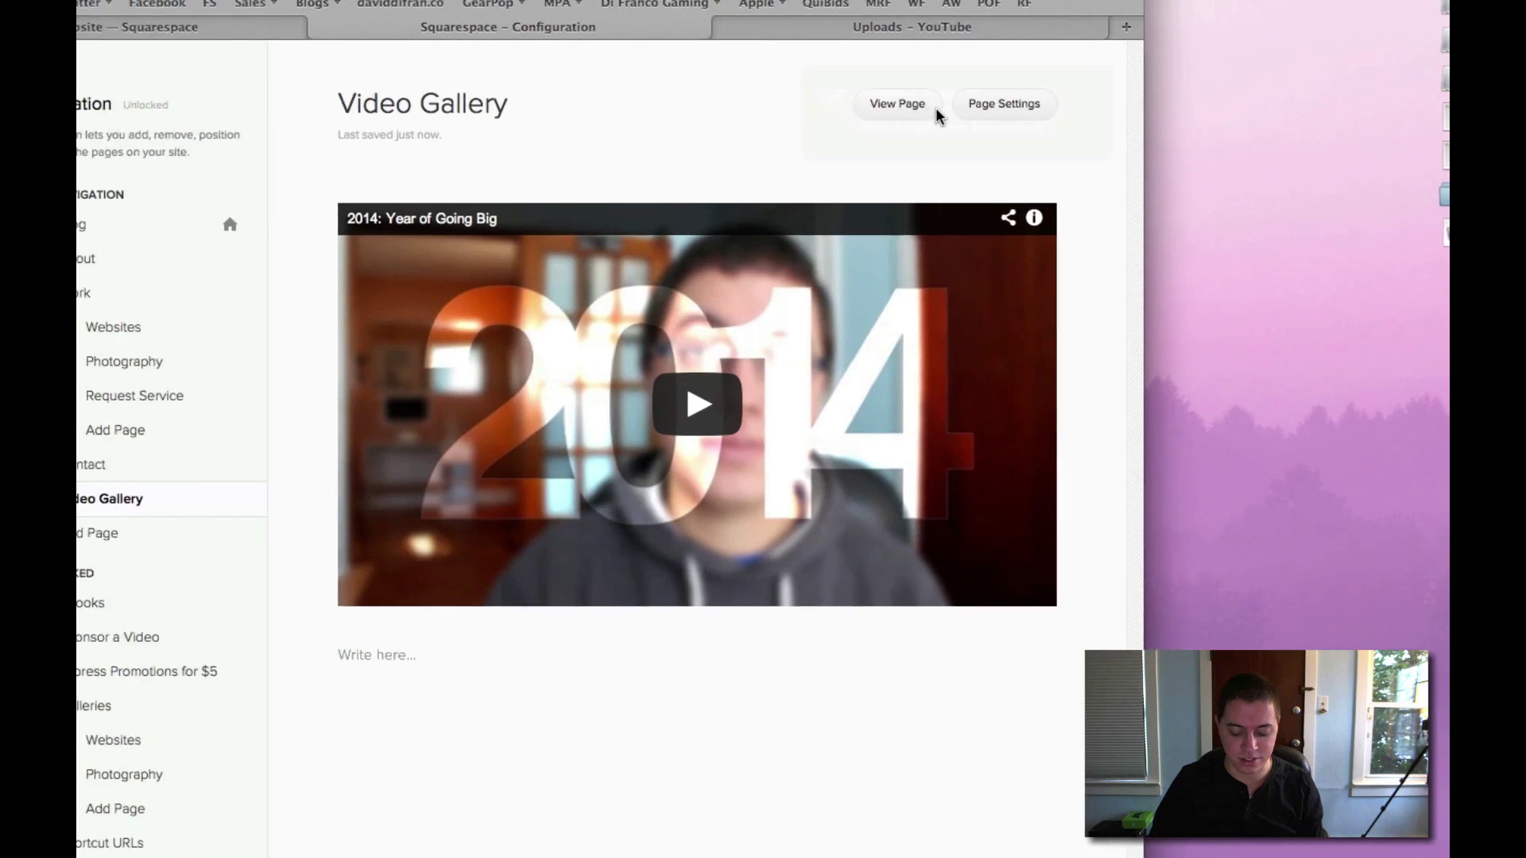
key(super+t)
text(daviddi)
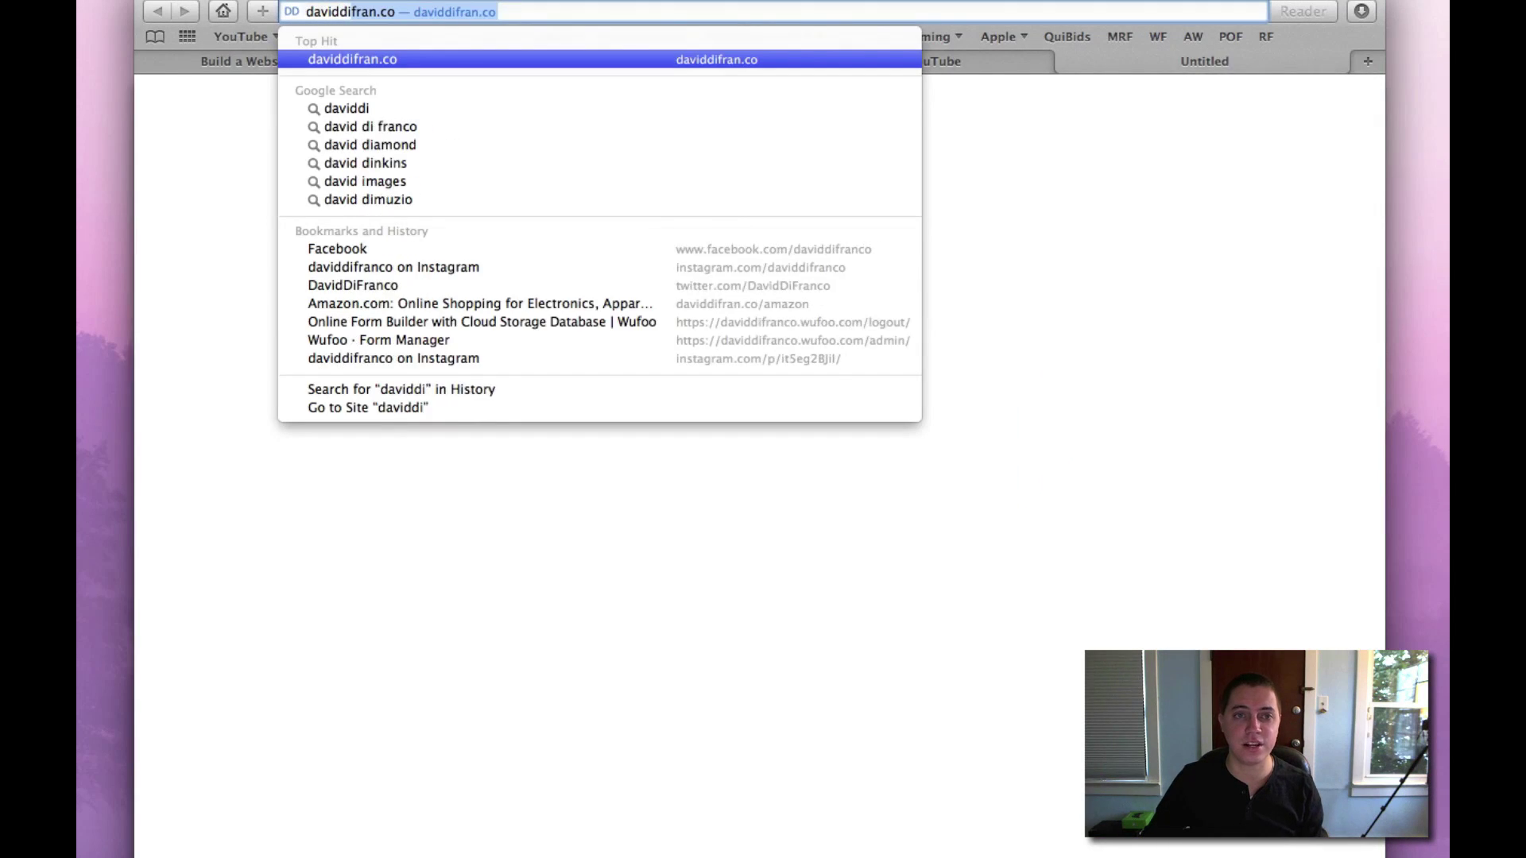
text(fran.co/video-gallery)
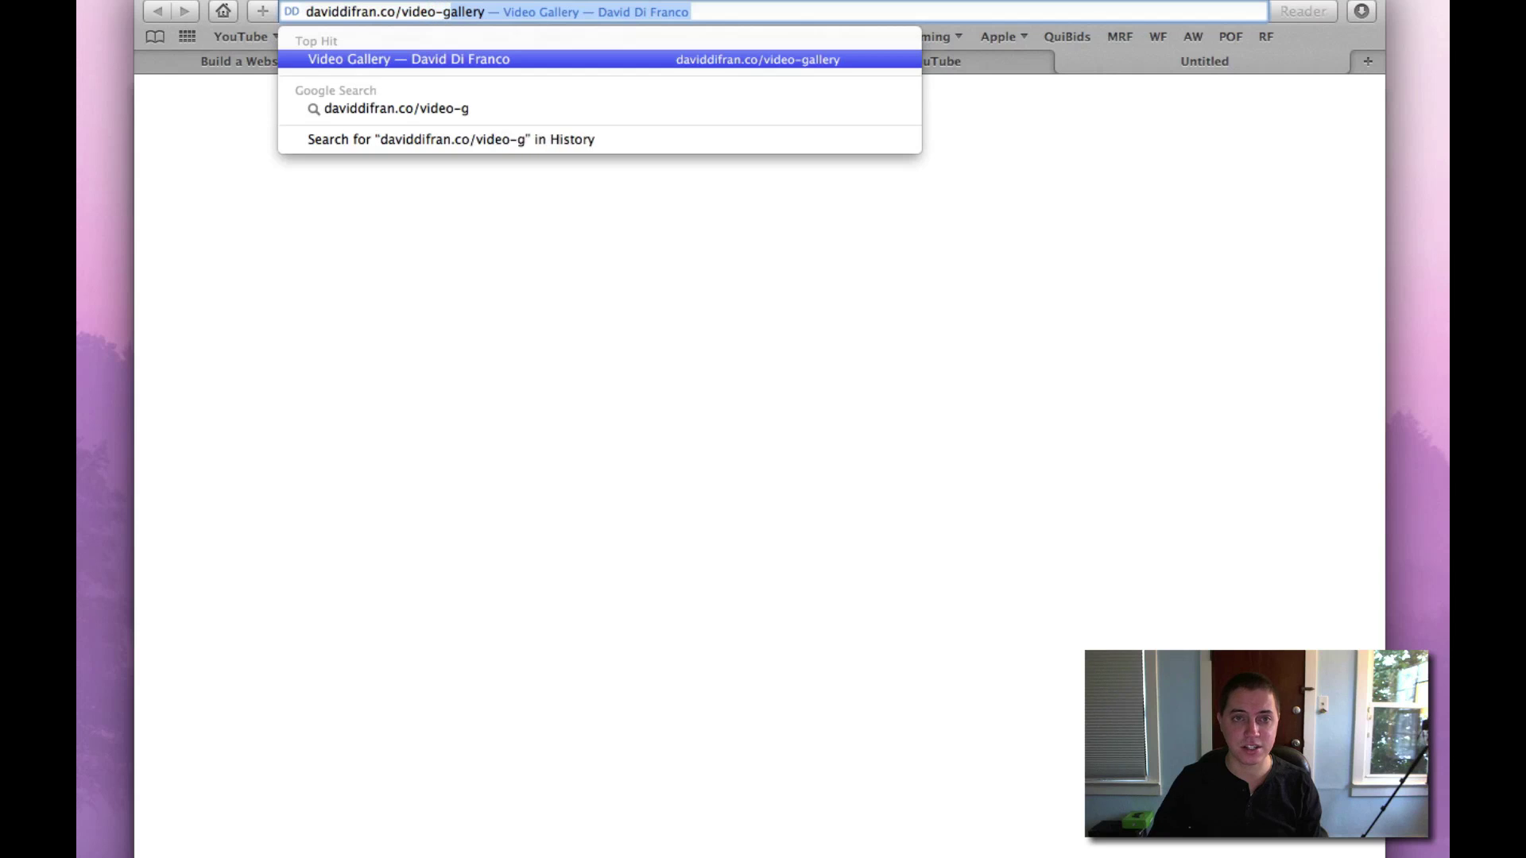
Step: Load the live Video Gallery page, then play and pause the '2014: Year of Going Big' video
key(Return)
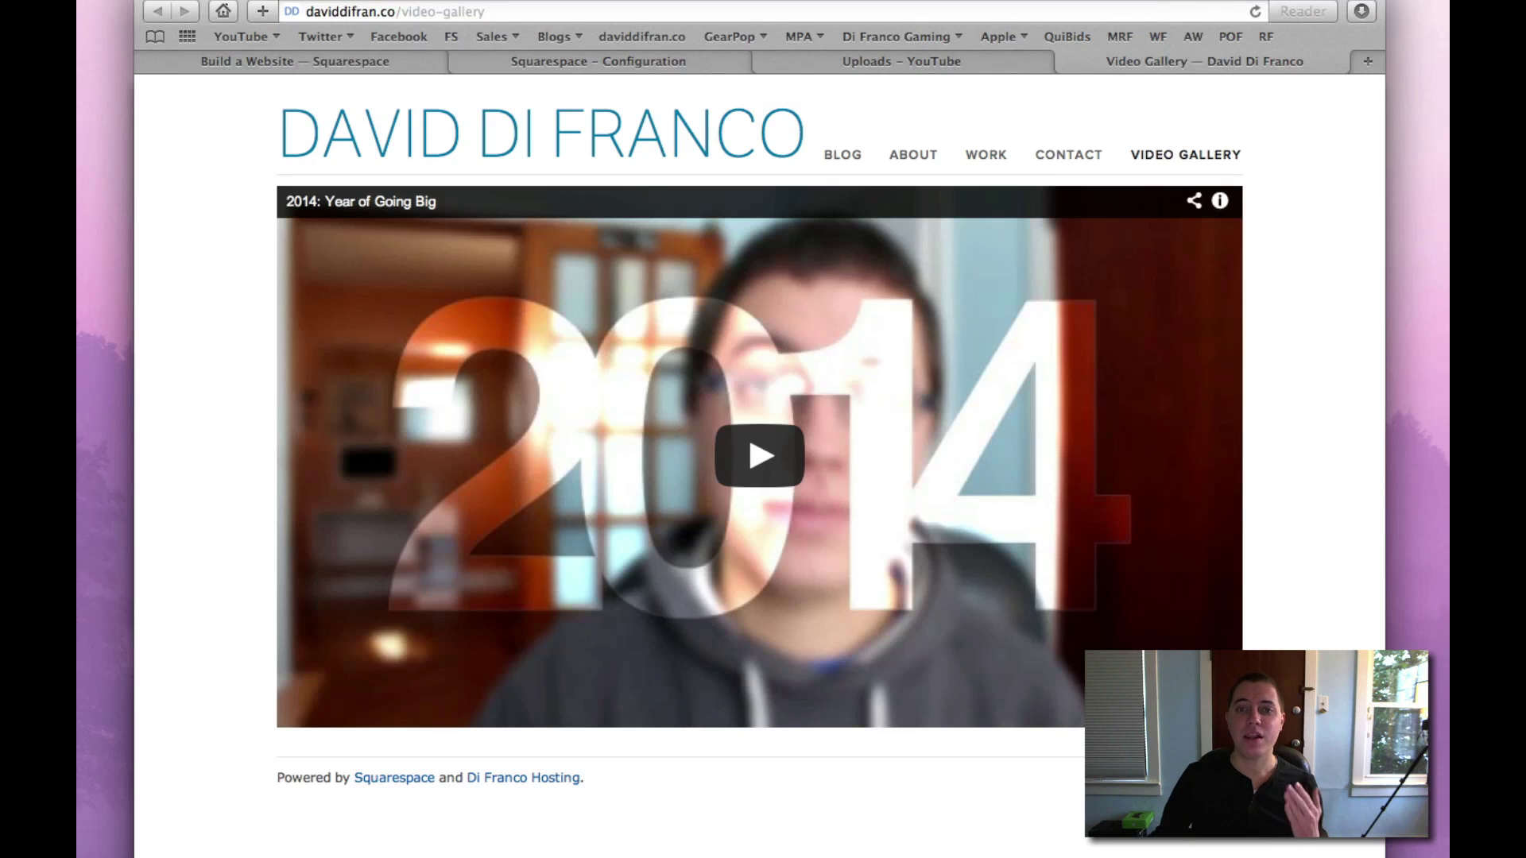
click(753, 462)
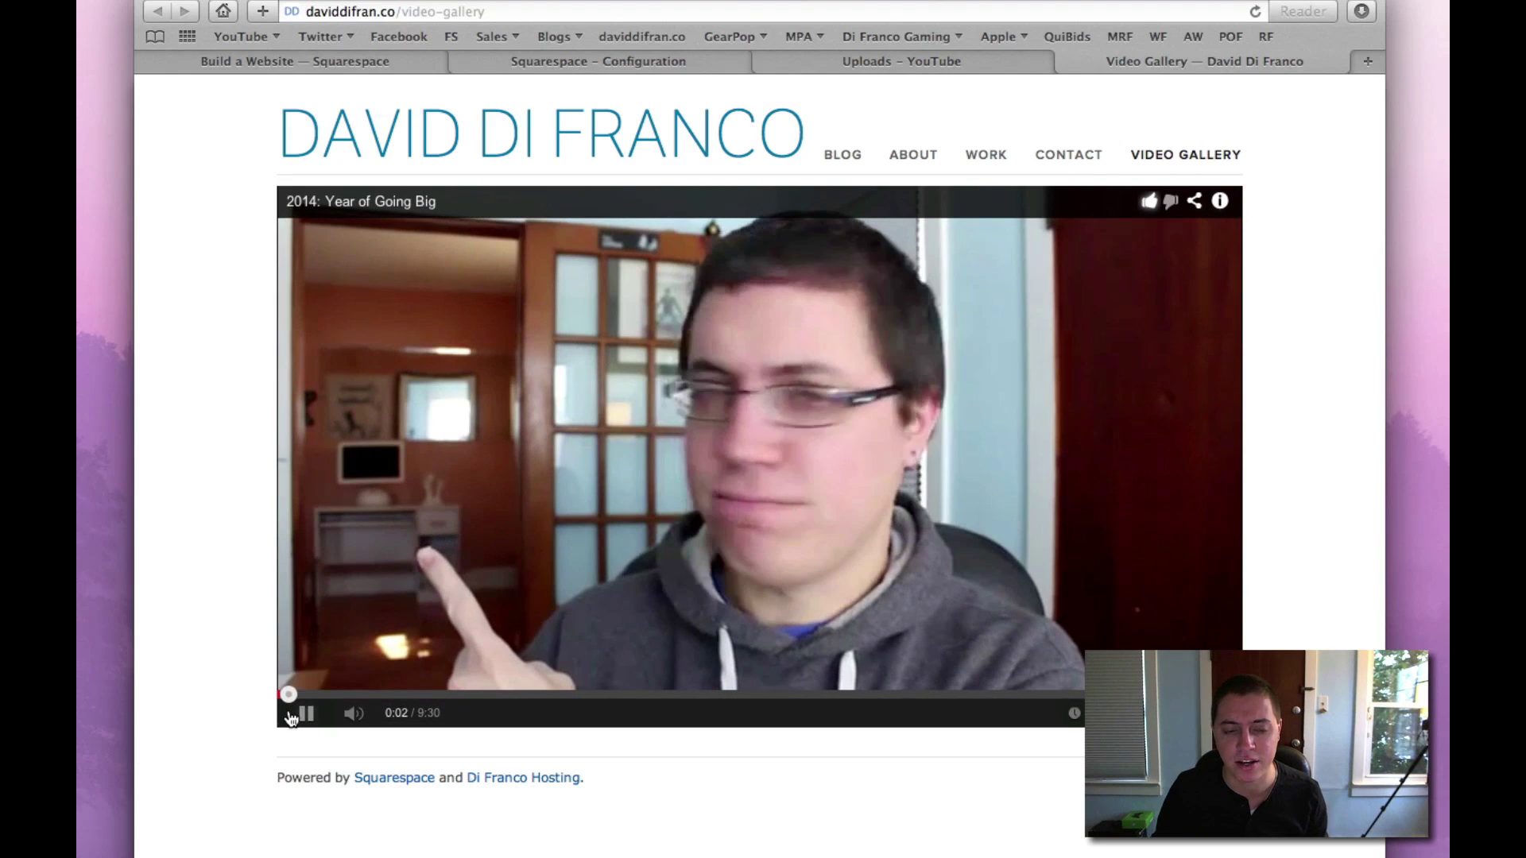
click(291, 716)
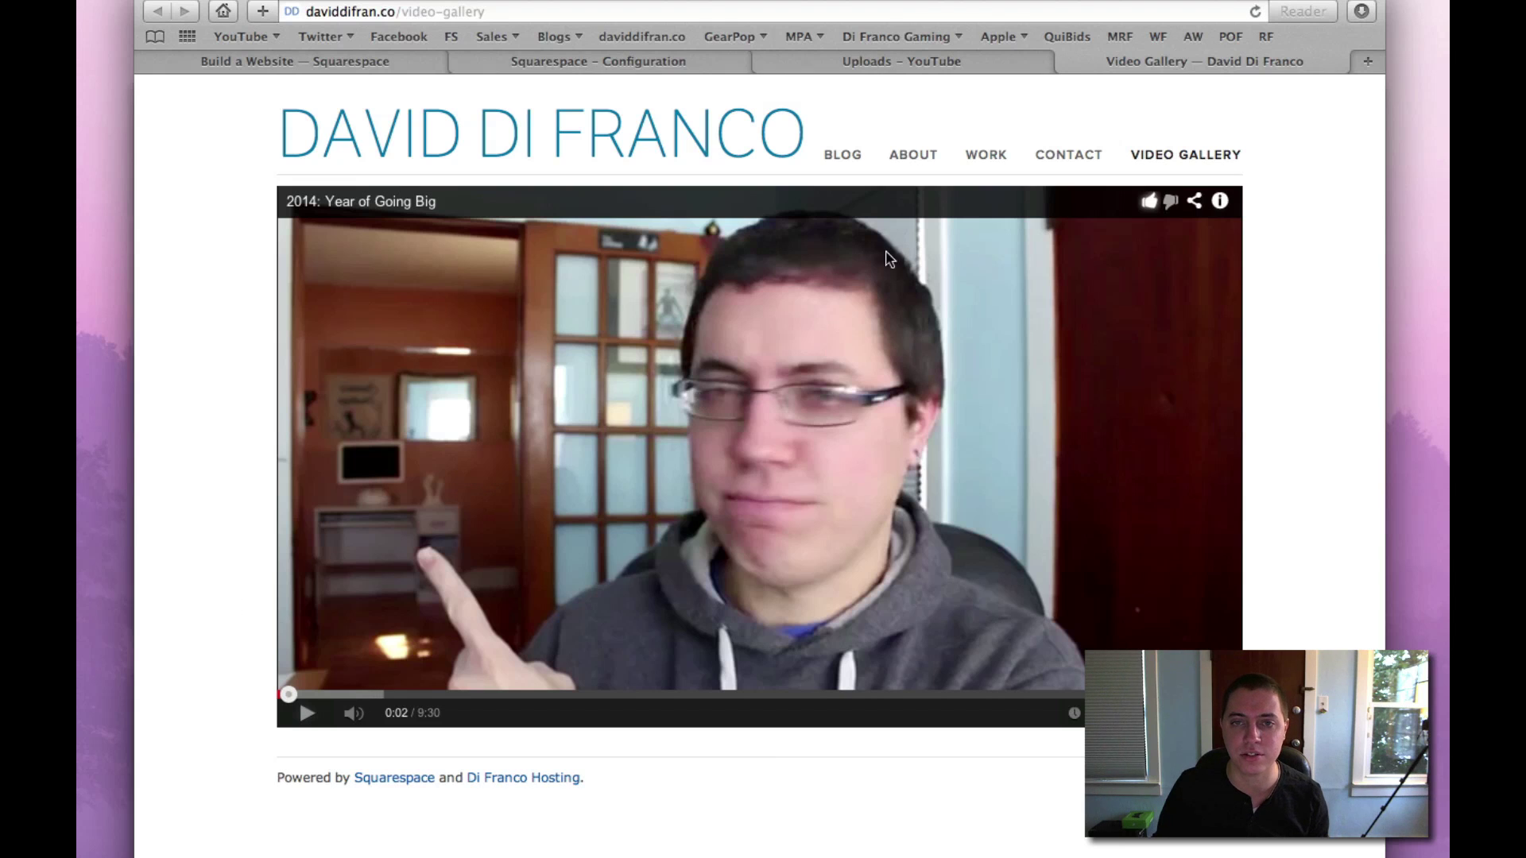
Step: Copy the YouTube link for 'iPad mini w/ Retina Display: First Impressions'
click(868, 65)
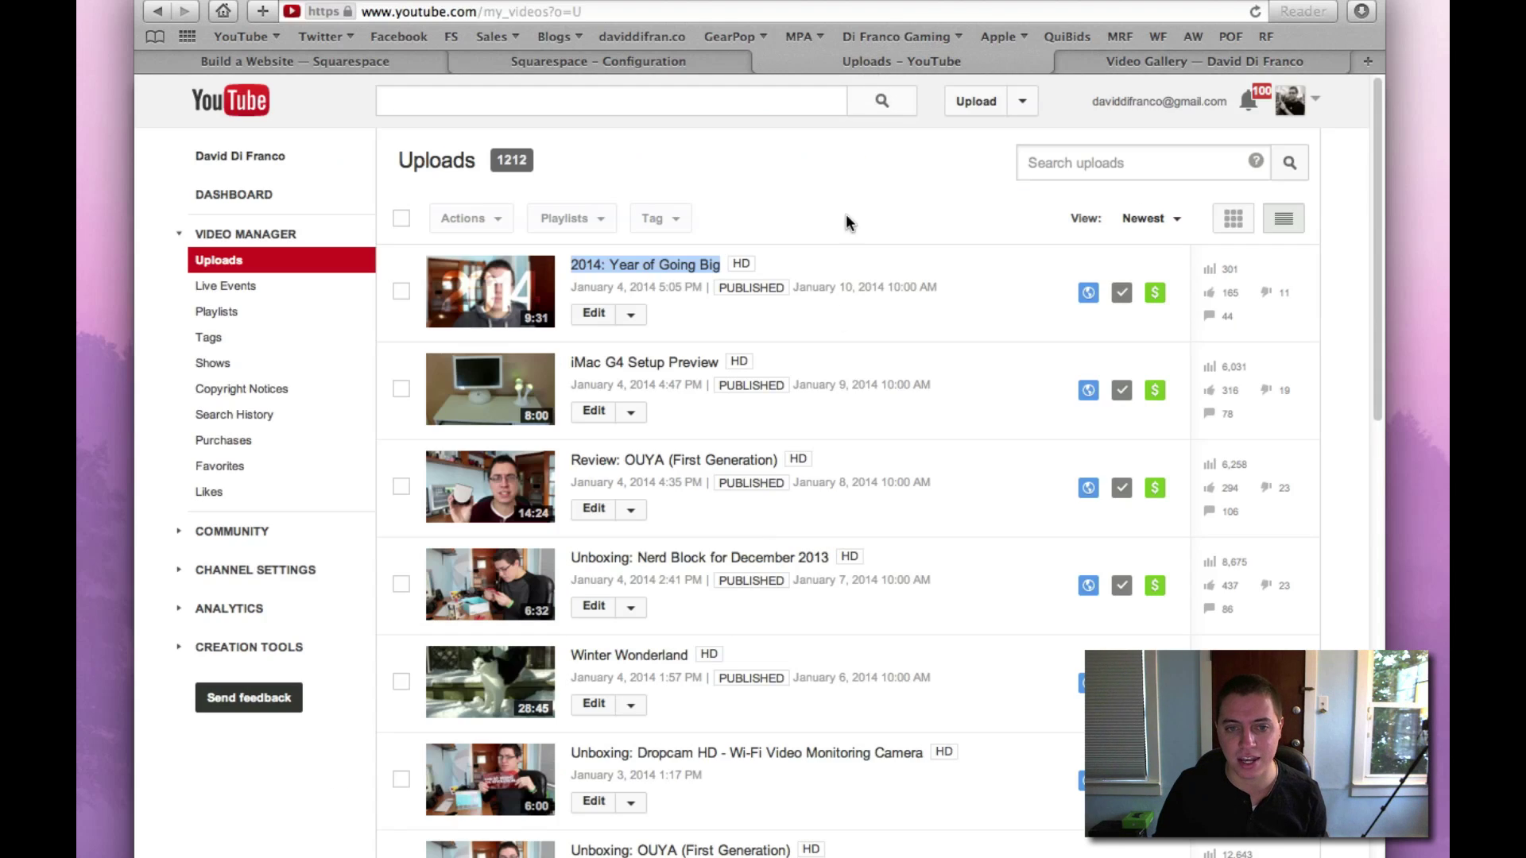
scroll(836, 343, down, 20)
scroll(836, 351, up, 1)
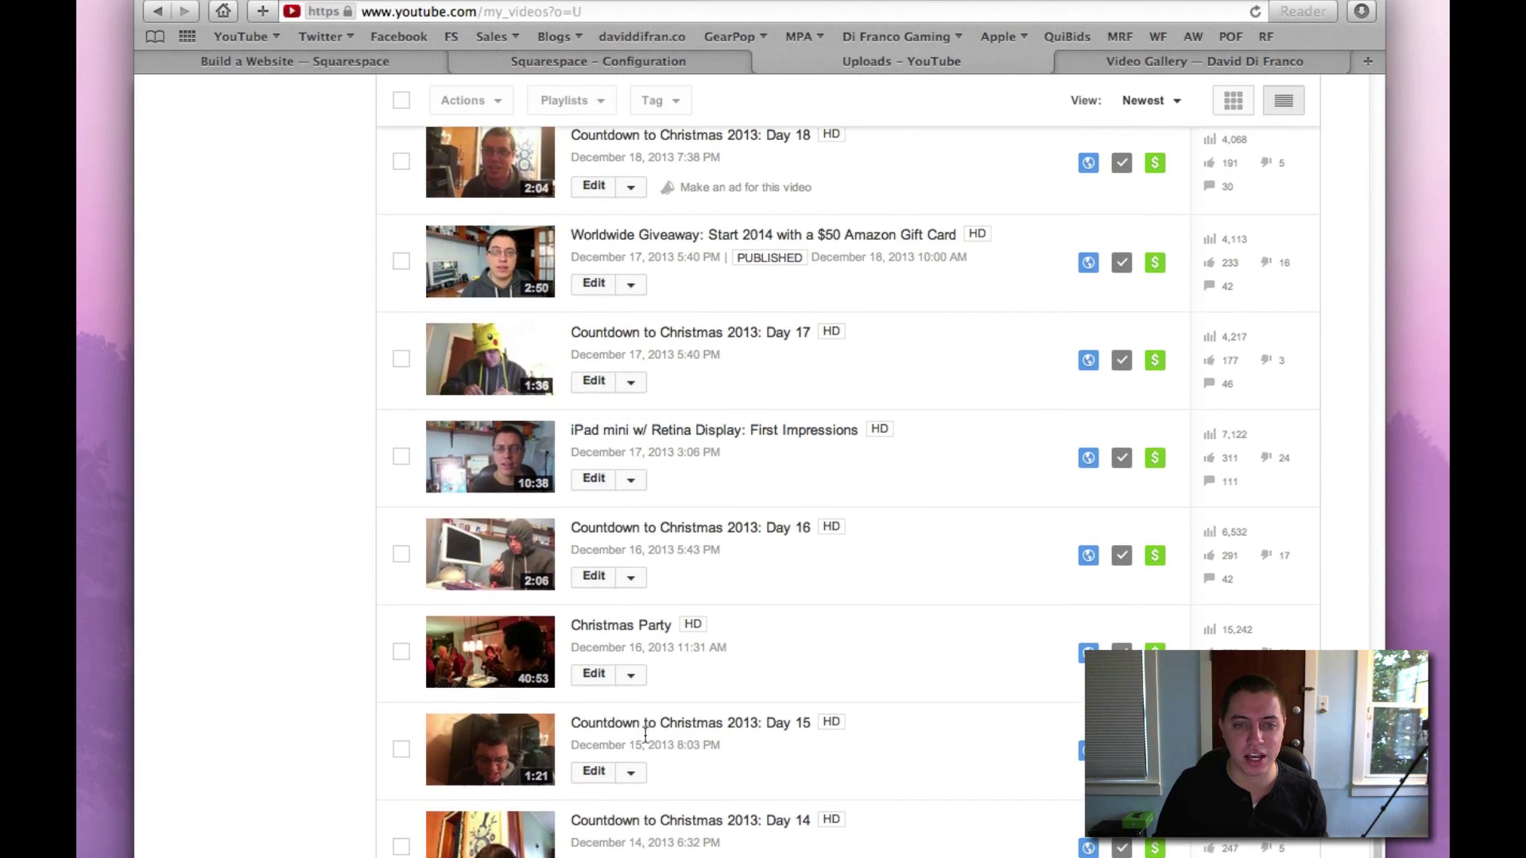
right_click(601, 627)
click(794, 578)
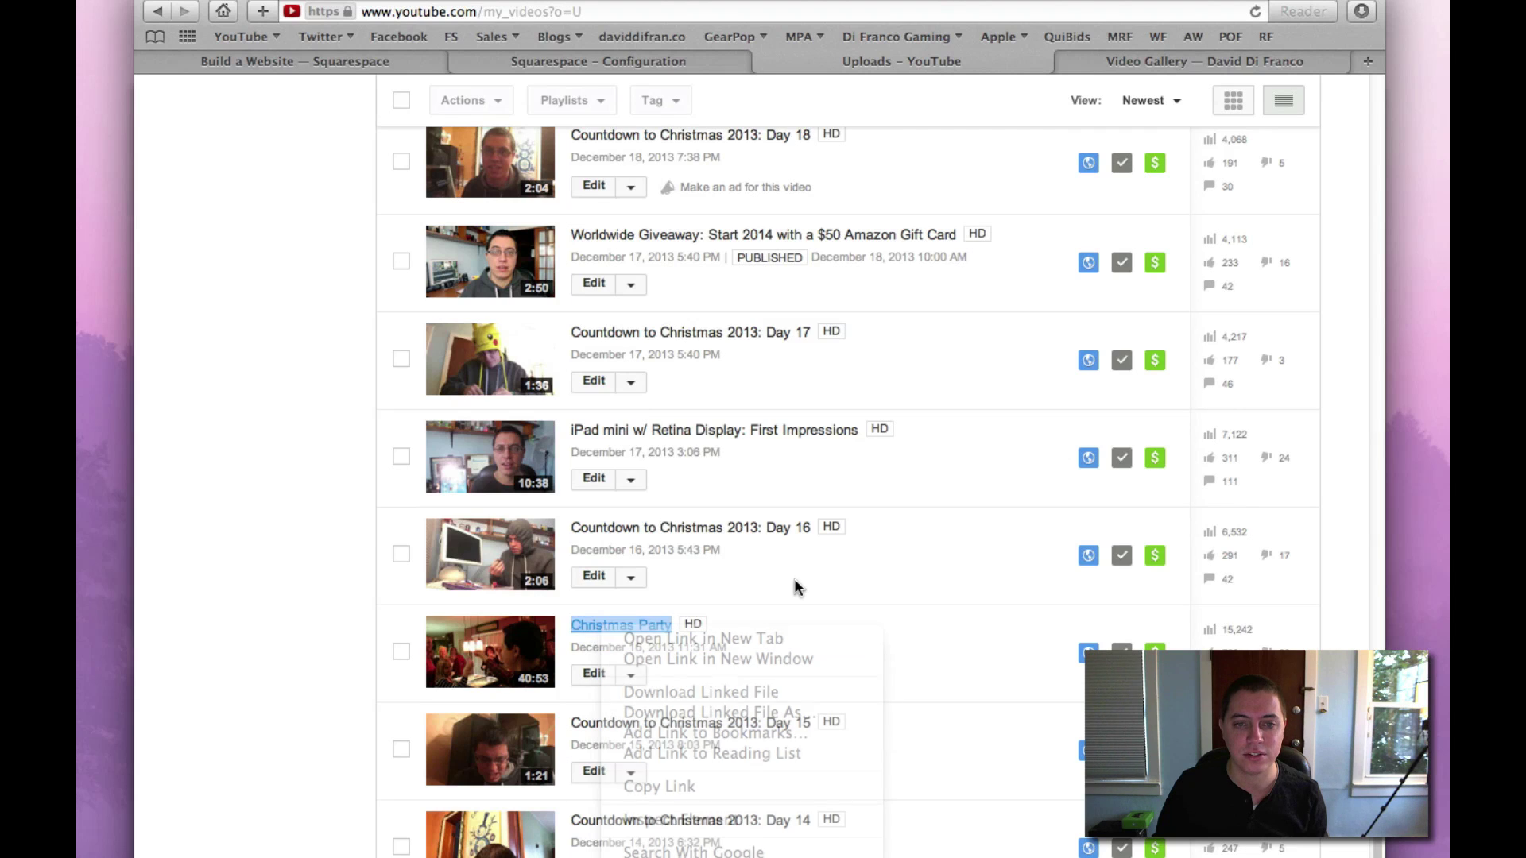
right_click(649, 425)
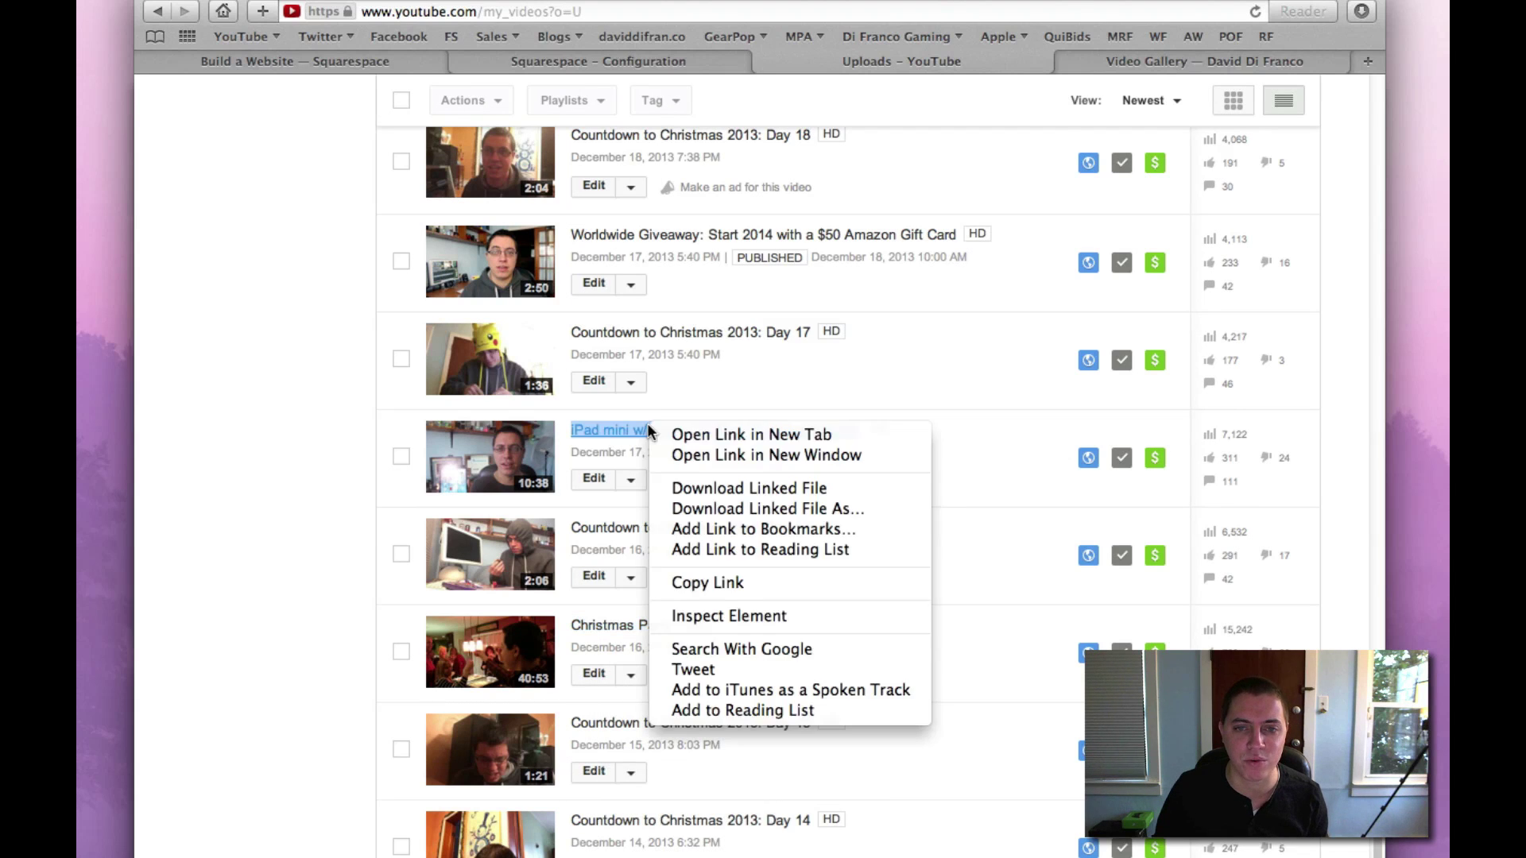
click(707, 582)
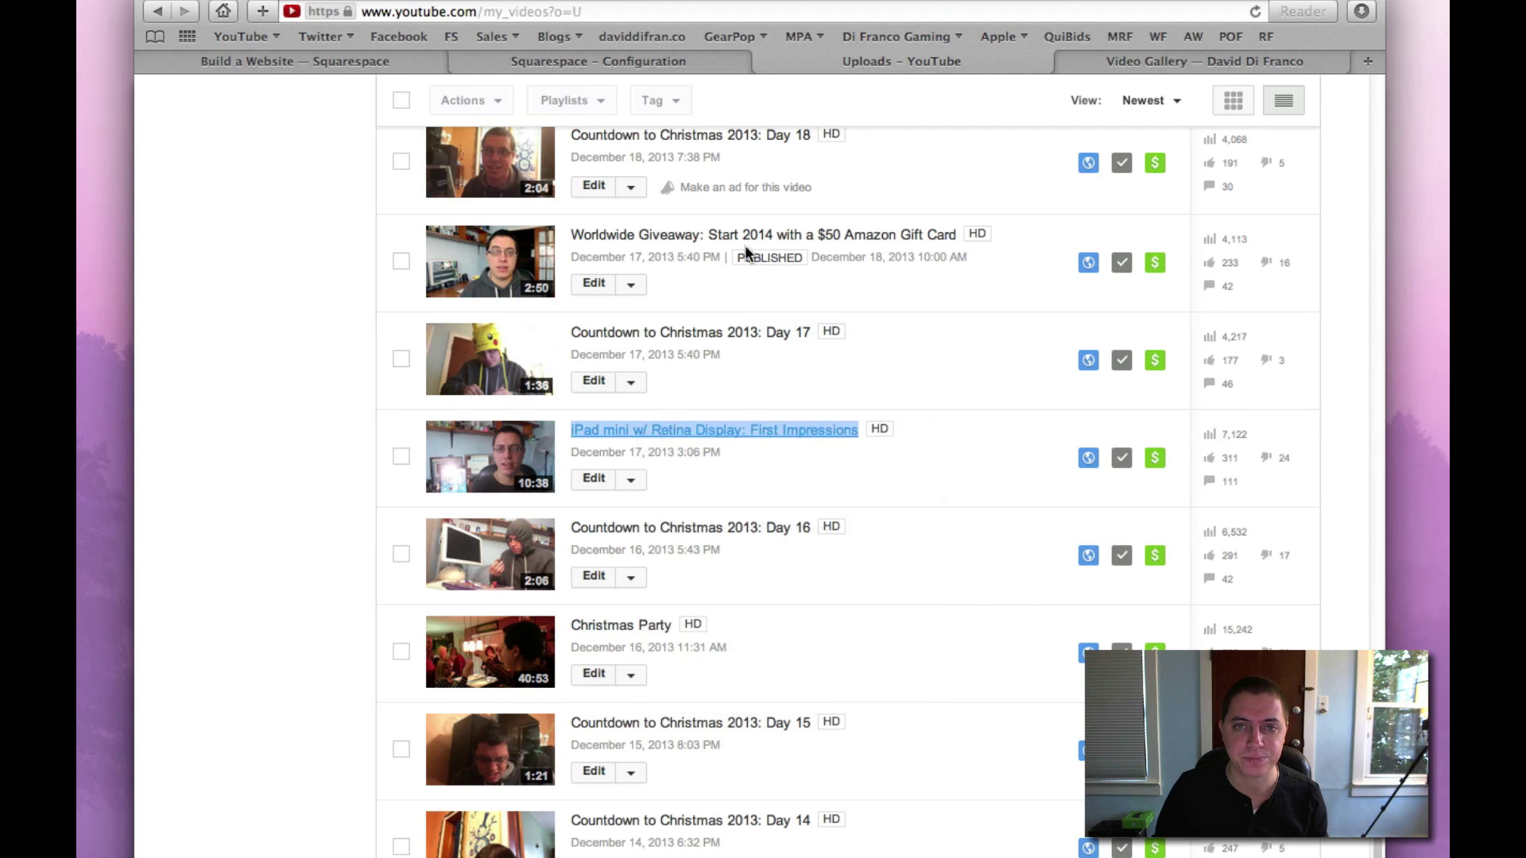
click(1109, 59)
Step: Add the iPad mini video as a block below the first video, save, and reload the live page
click(469, 62)
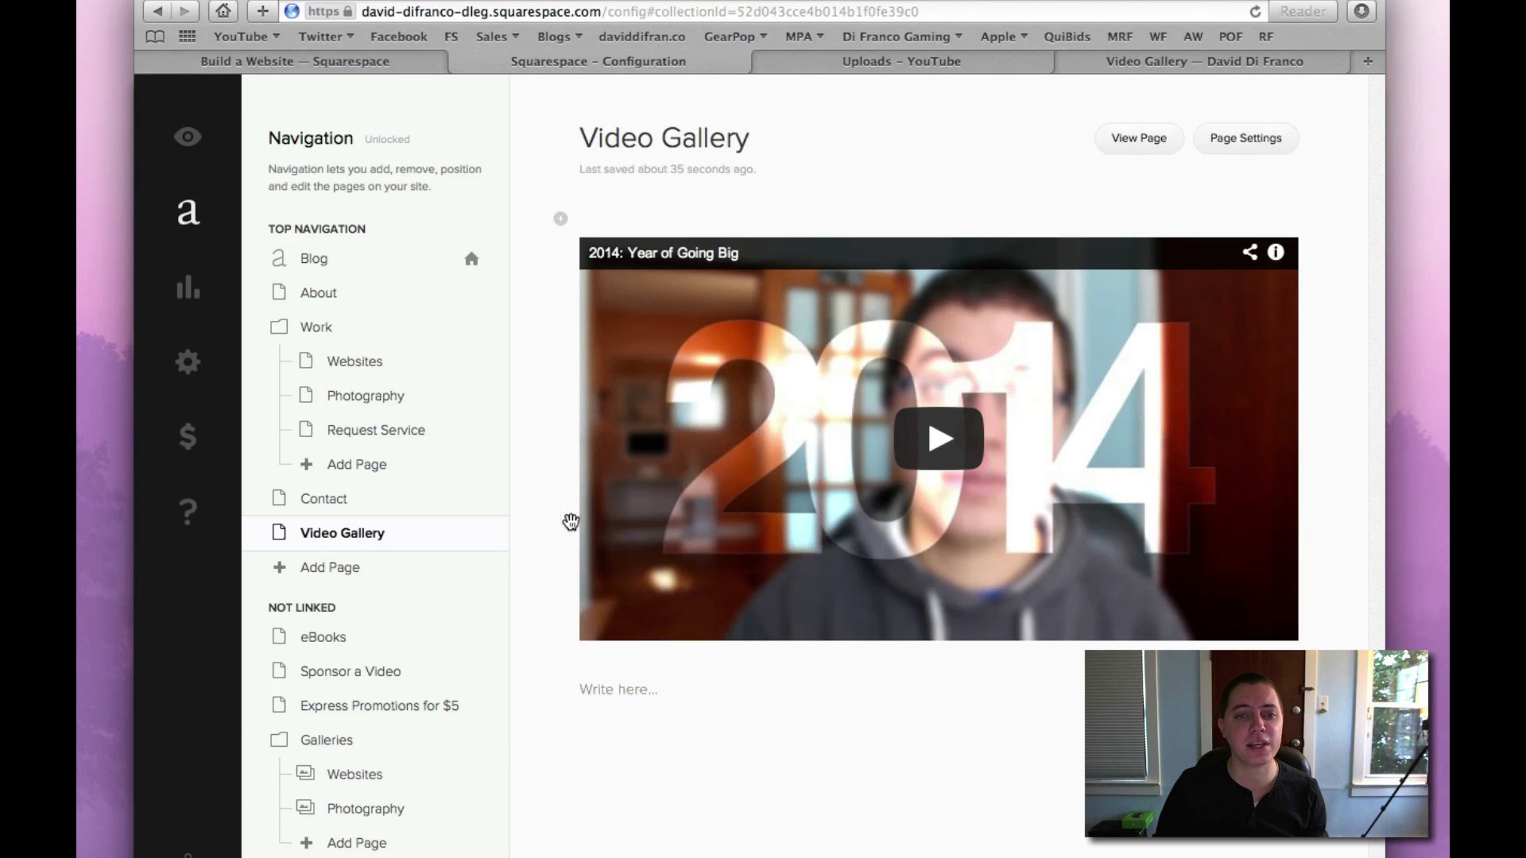
mouse_move(560, 662)
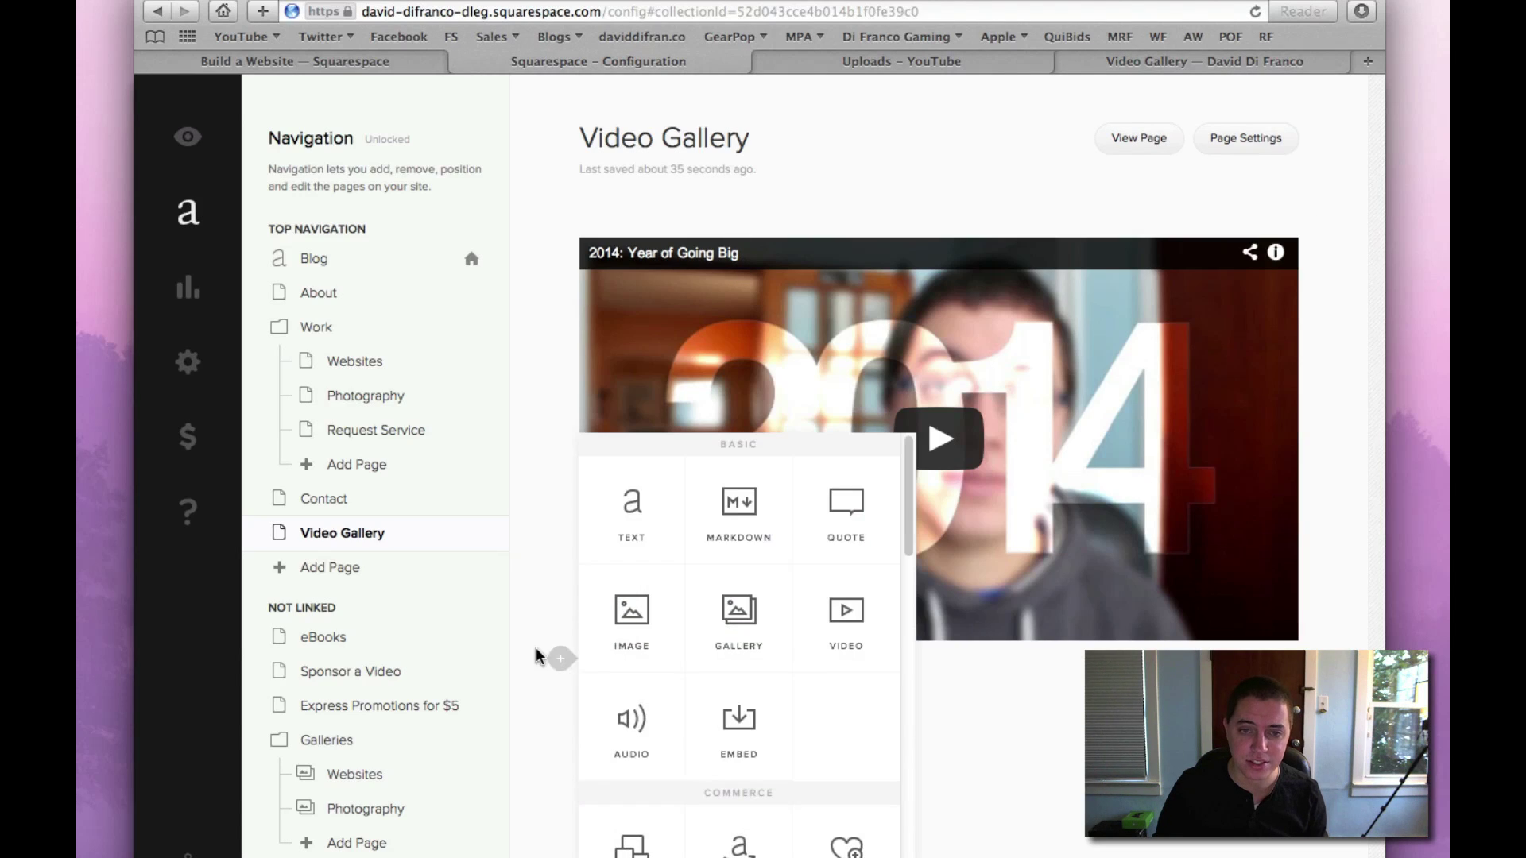
click(834, 632)
click(891, 355)
key(super+v)
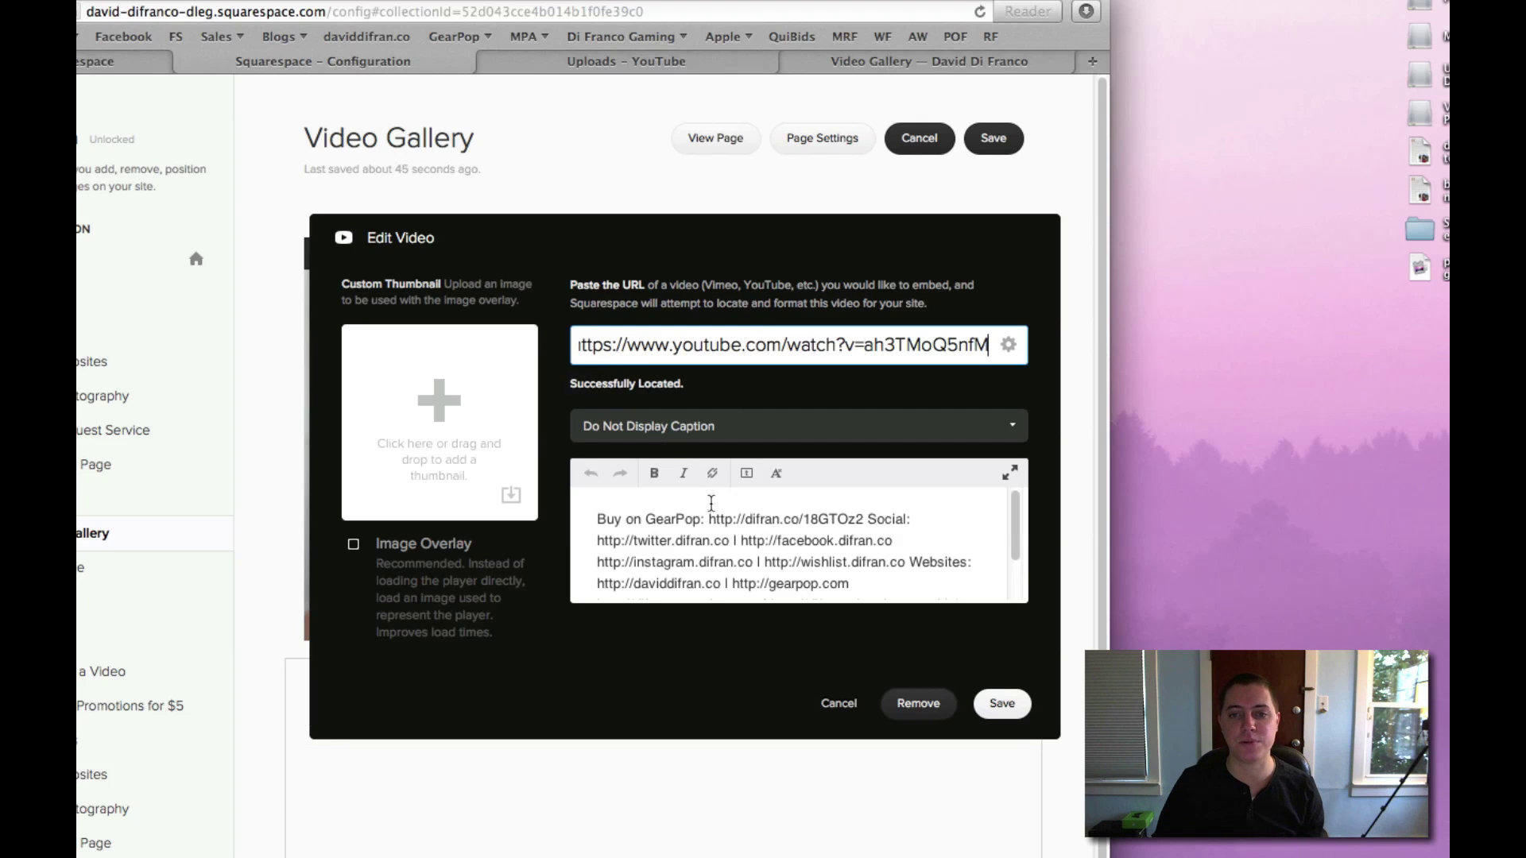
click(997, 703)
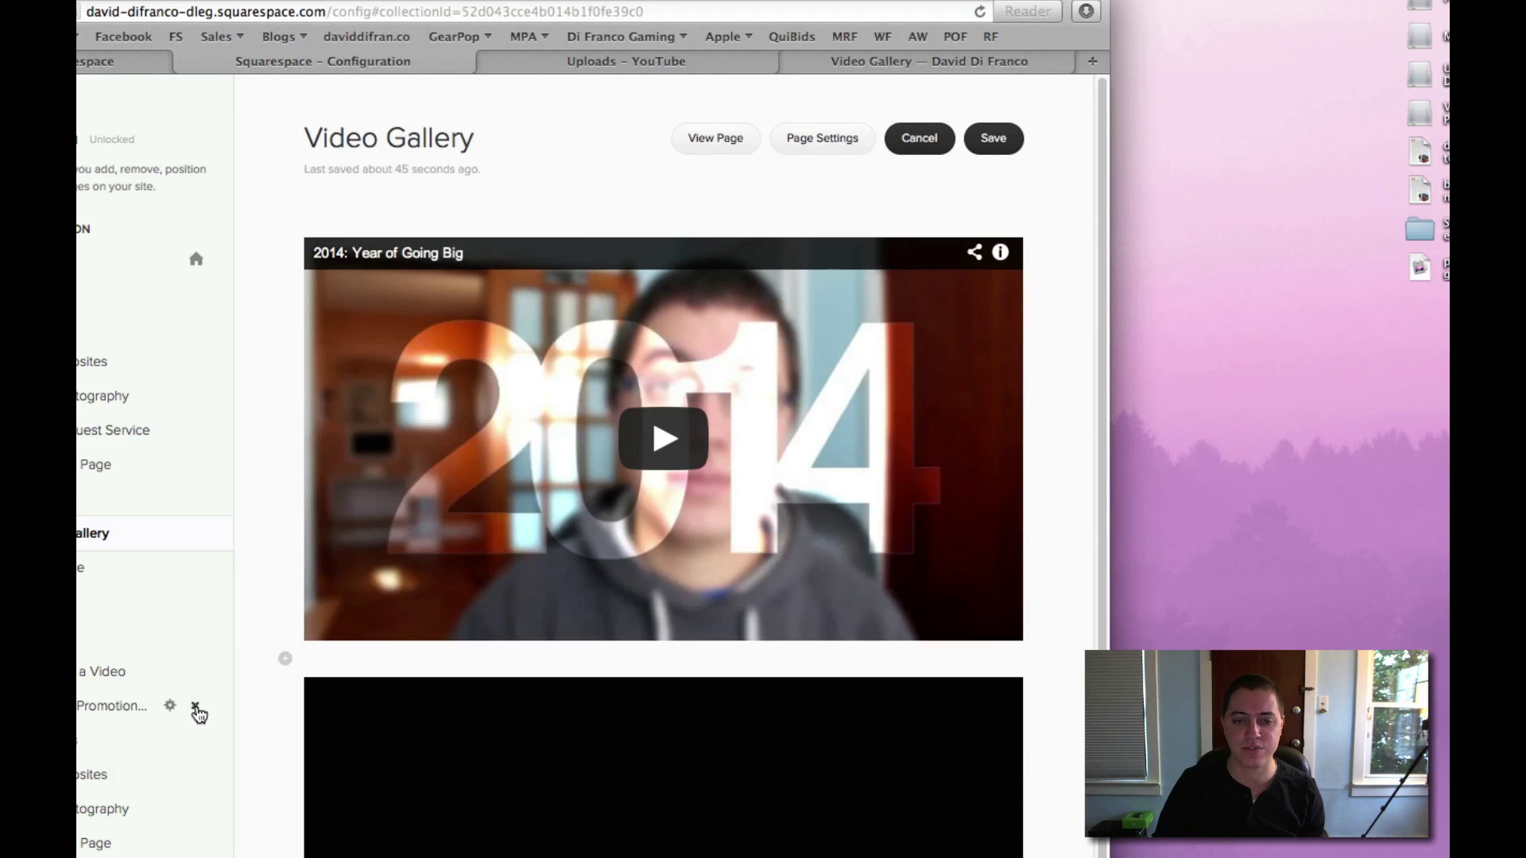
click(990, 143)
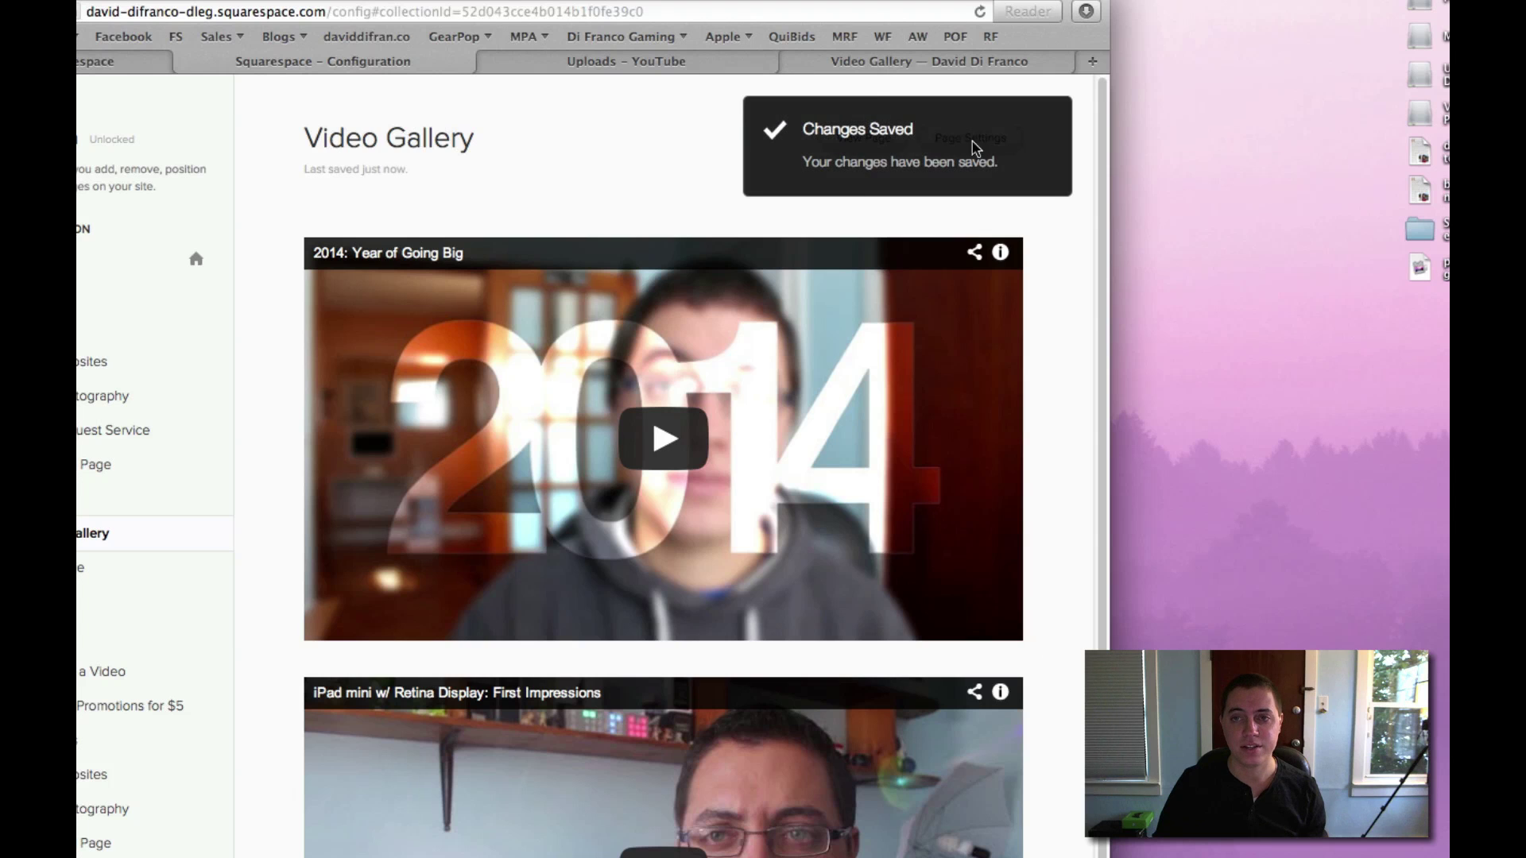
click(884, 73)
key(super+r)
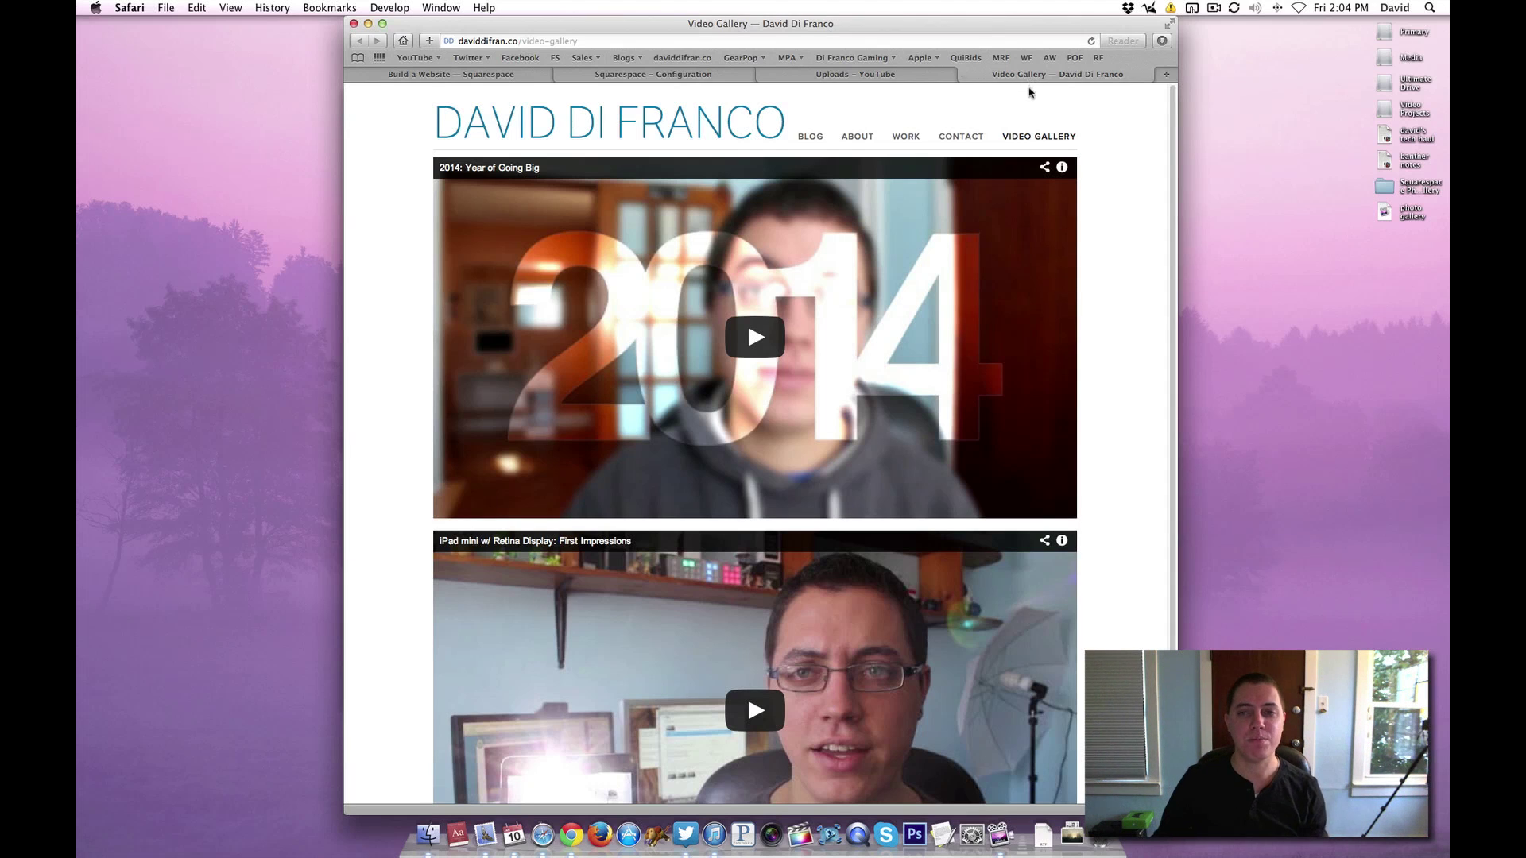
scroll(1029, 93, down, 2)
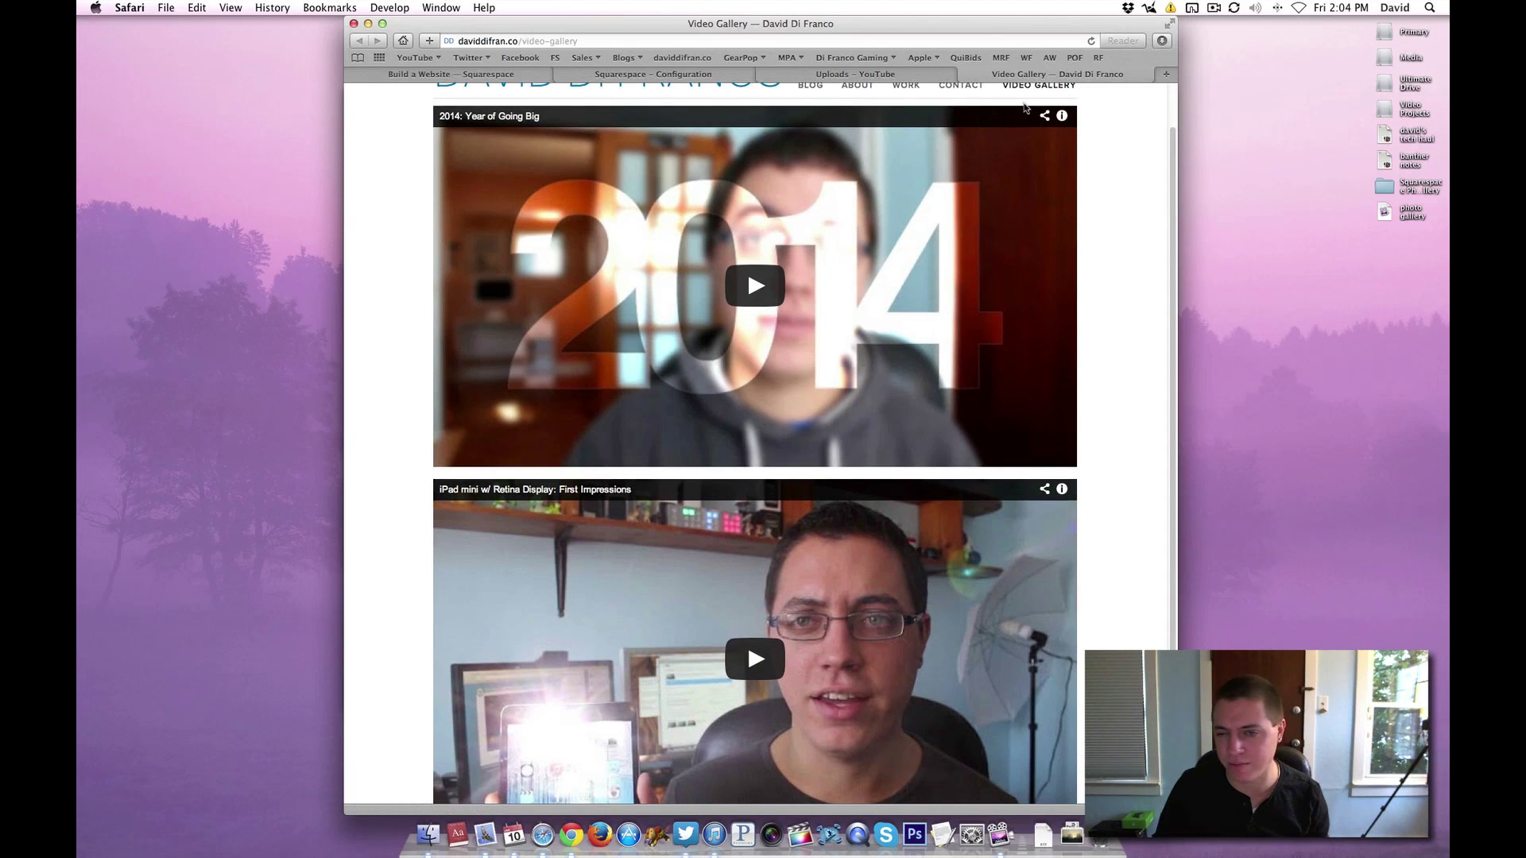
scroll(1025, 108, down, 5)
scroll(852, 150, up, 6)
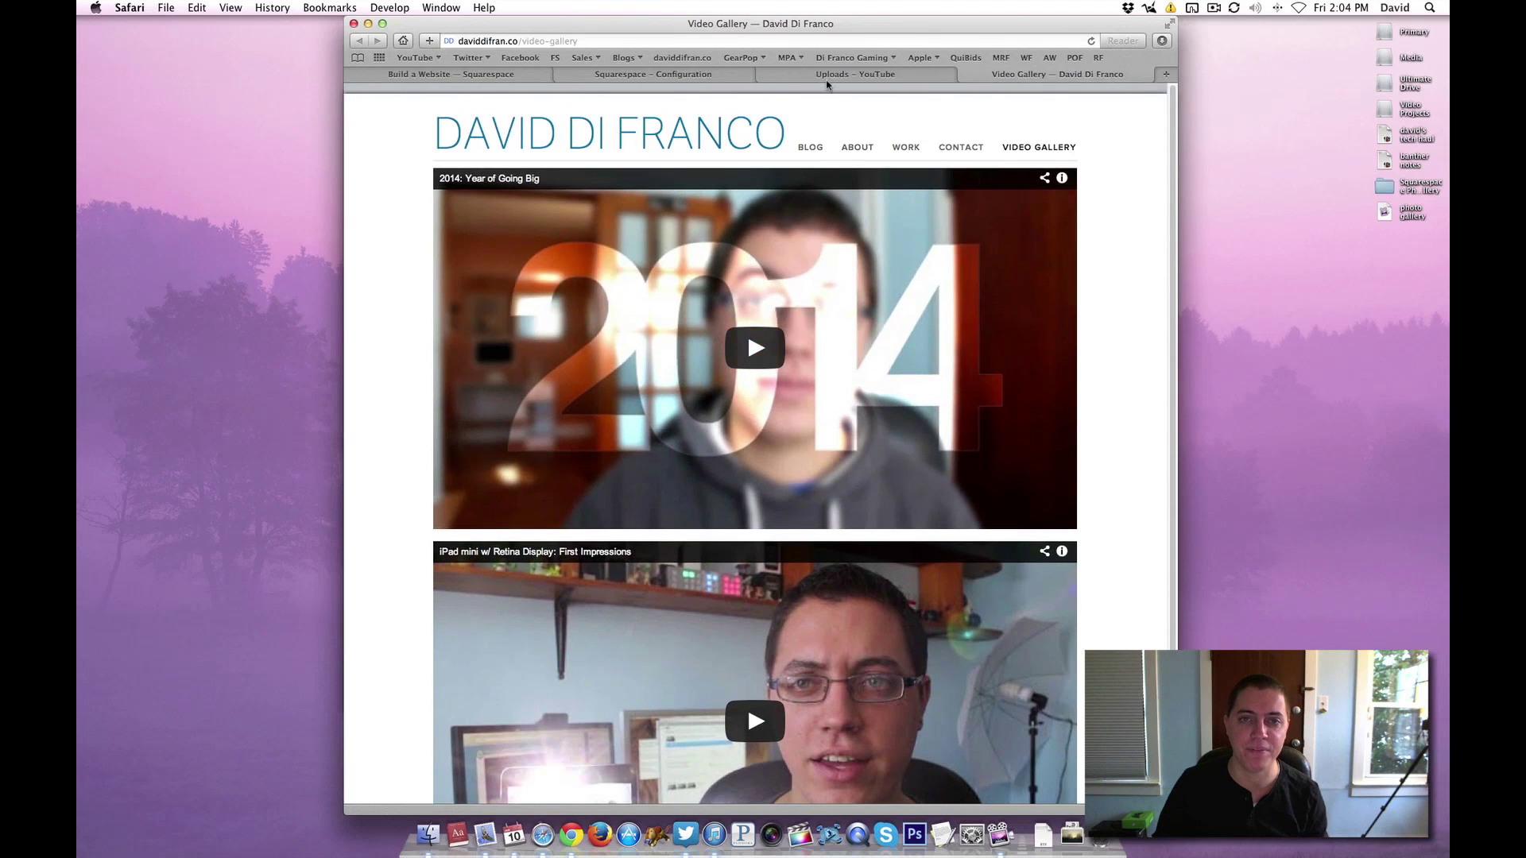
click(712, 74)
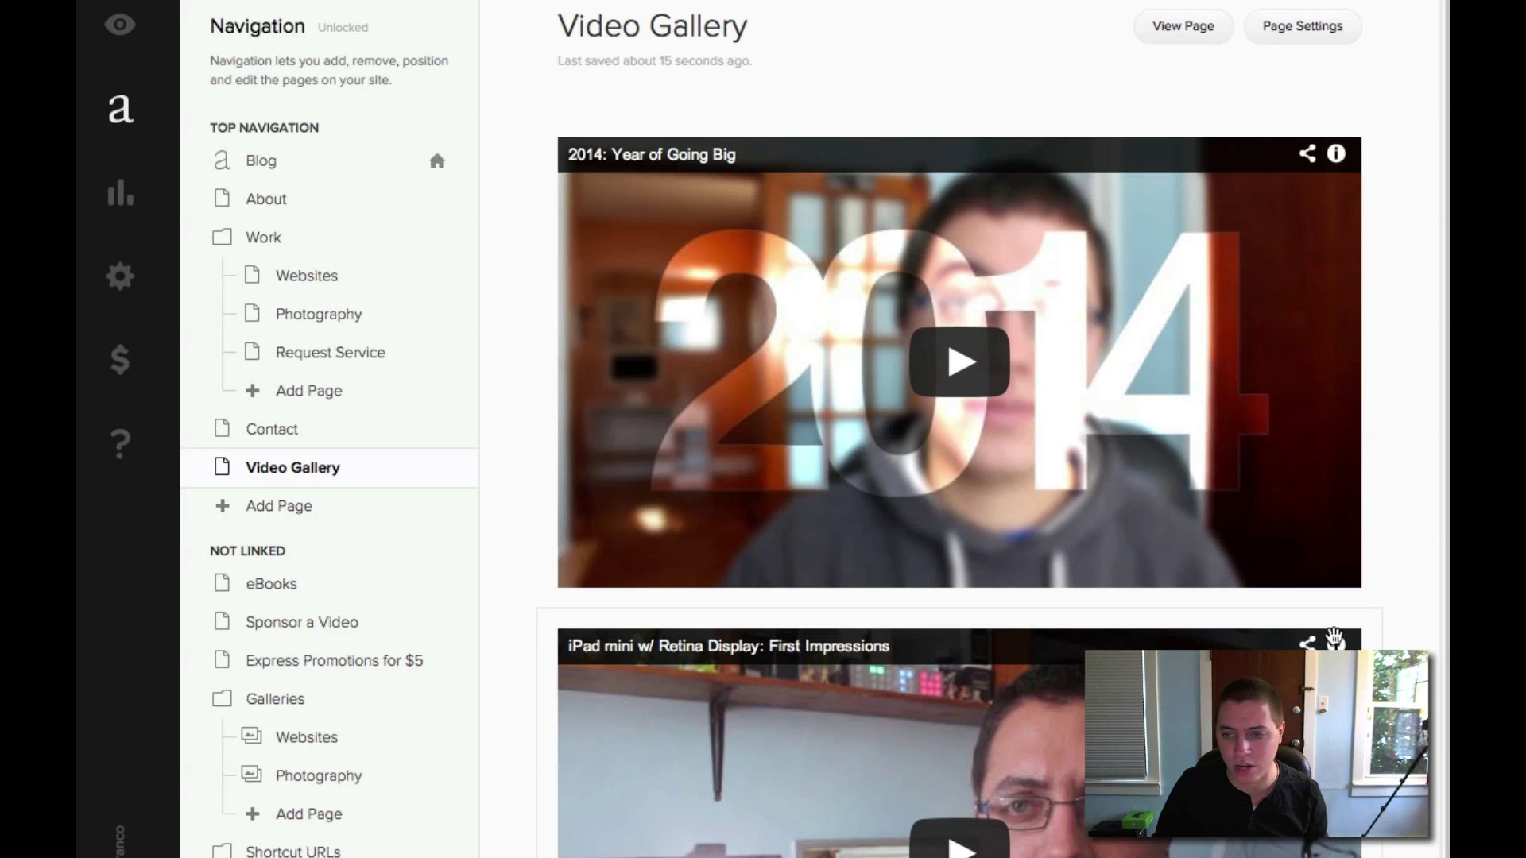
Step: Drag the iPad mini video beside the 2014 video into one row and save the page
drag(545, 617, 1281, 312)
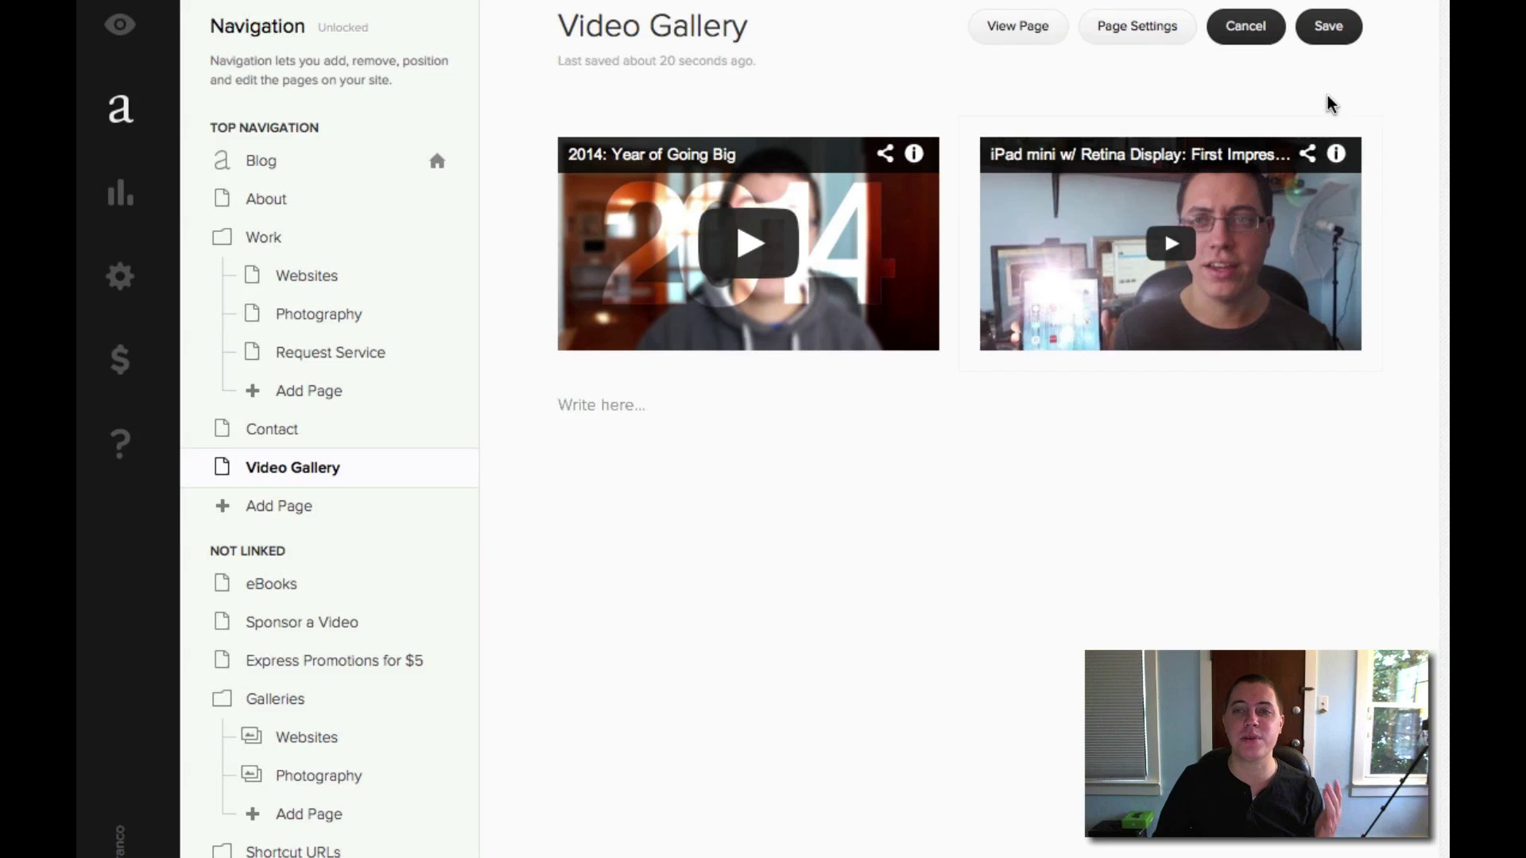
click(1326, 40)
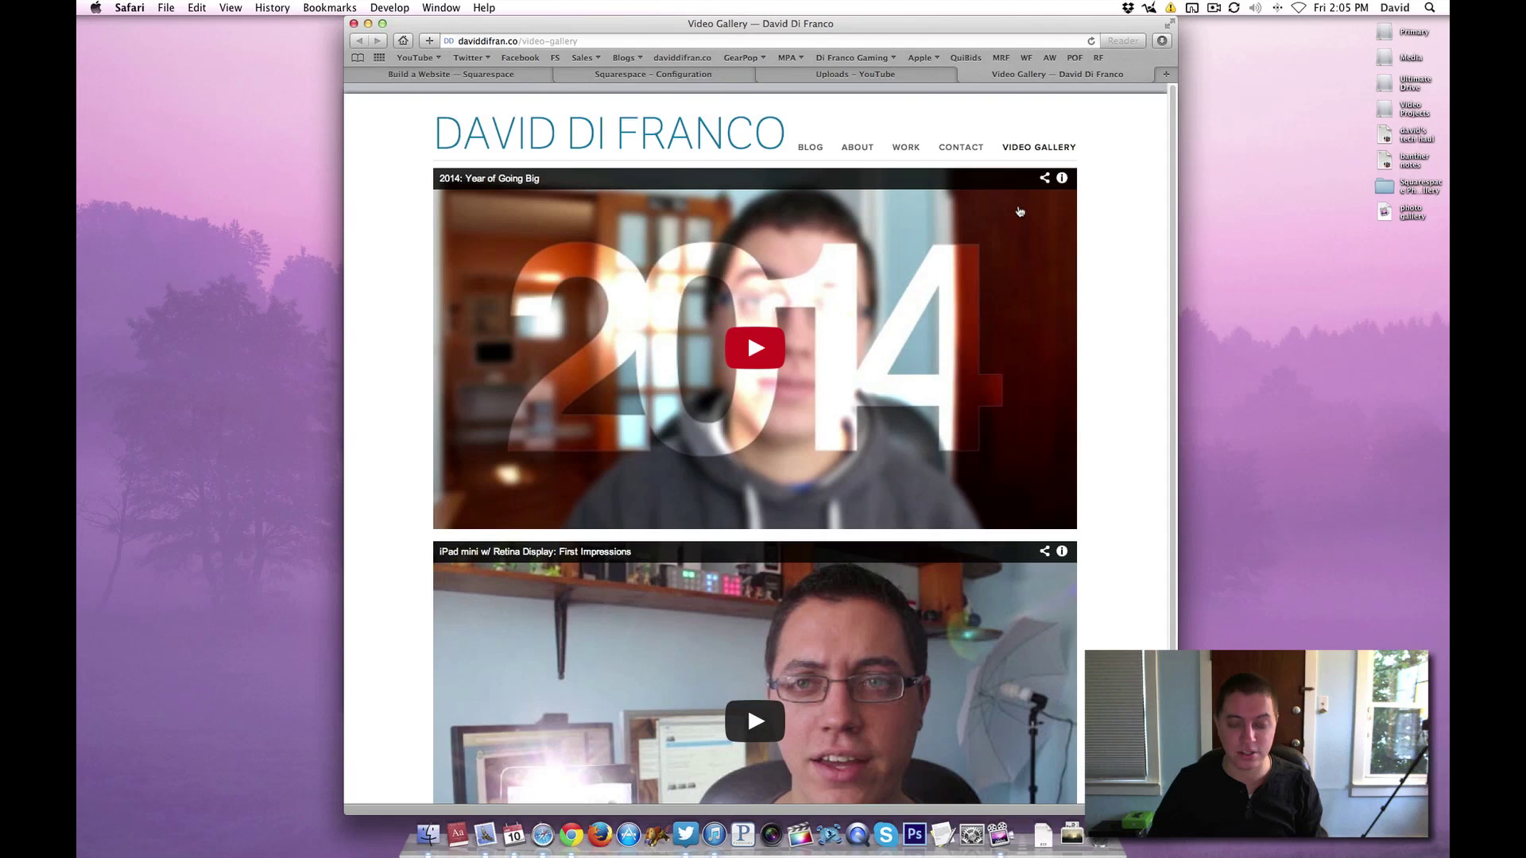
Step: Reload the live page, then copy the 'Unboxing: Game Capture HD' link from uploads page 5
key(super+r)
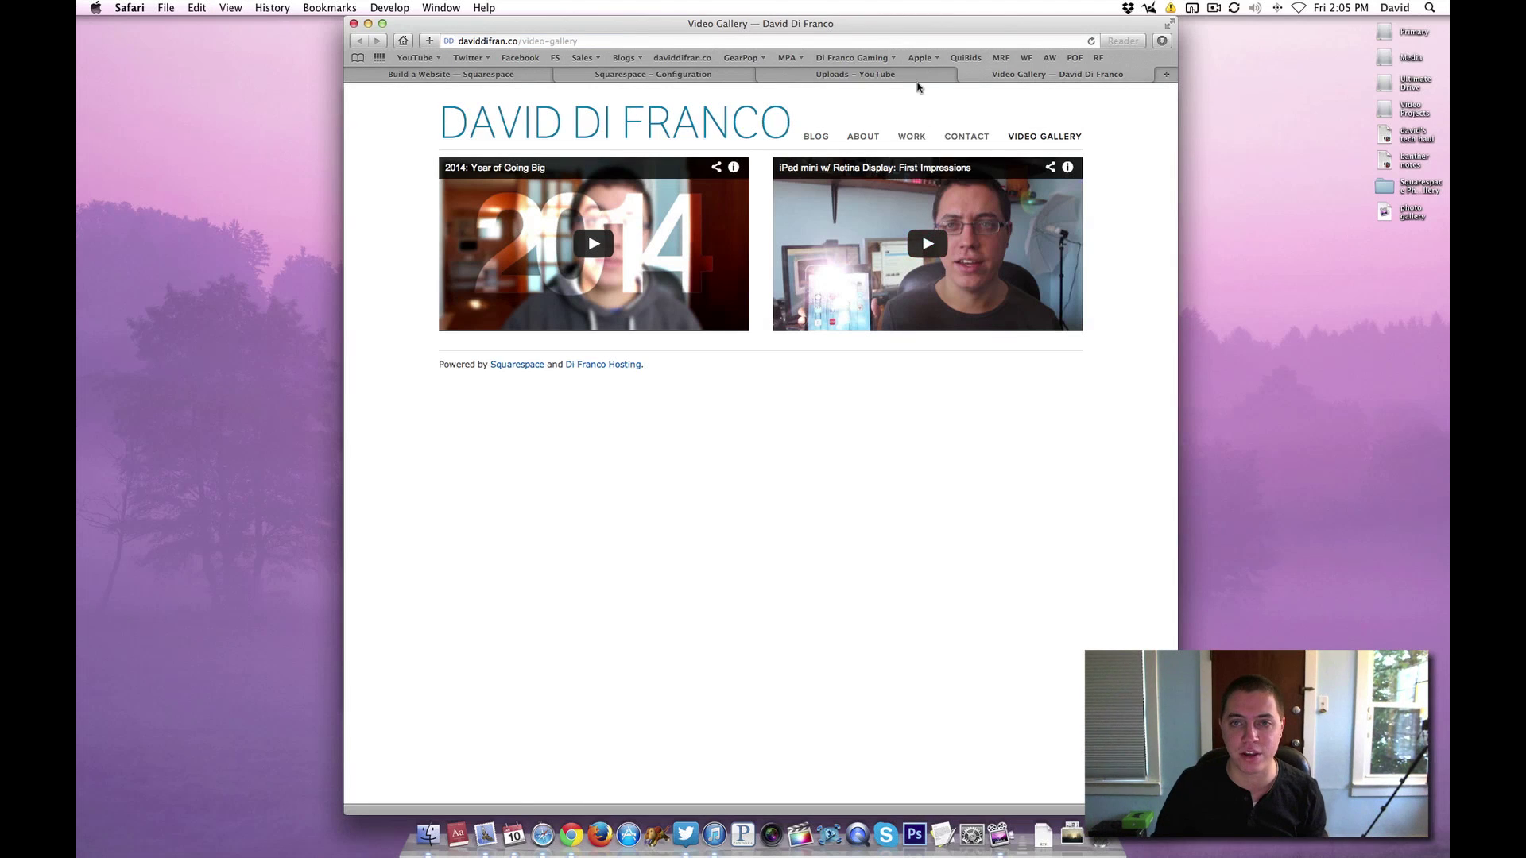
click(765, 74)
click(625, 645)
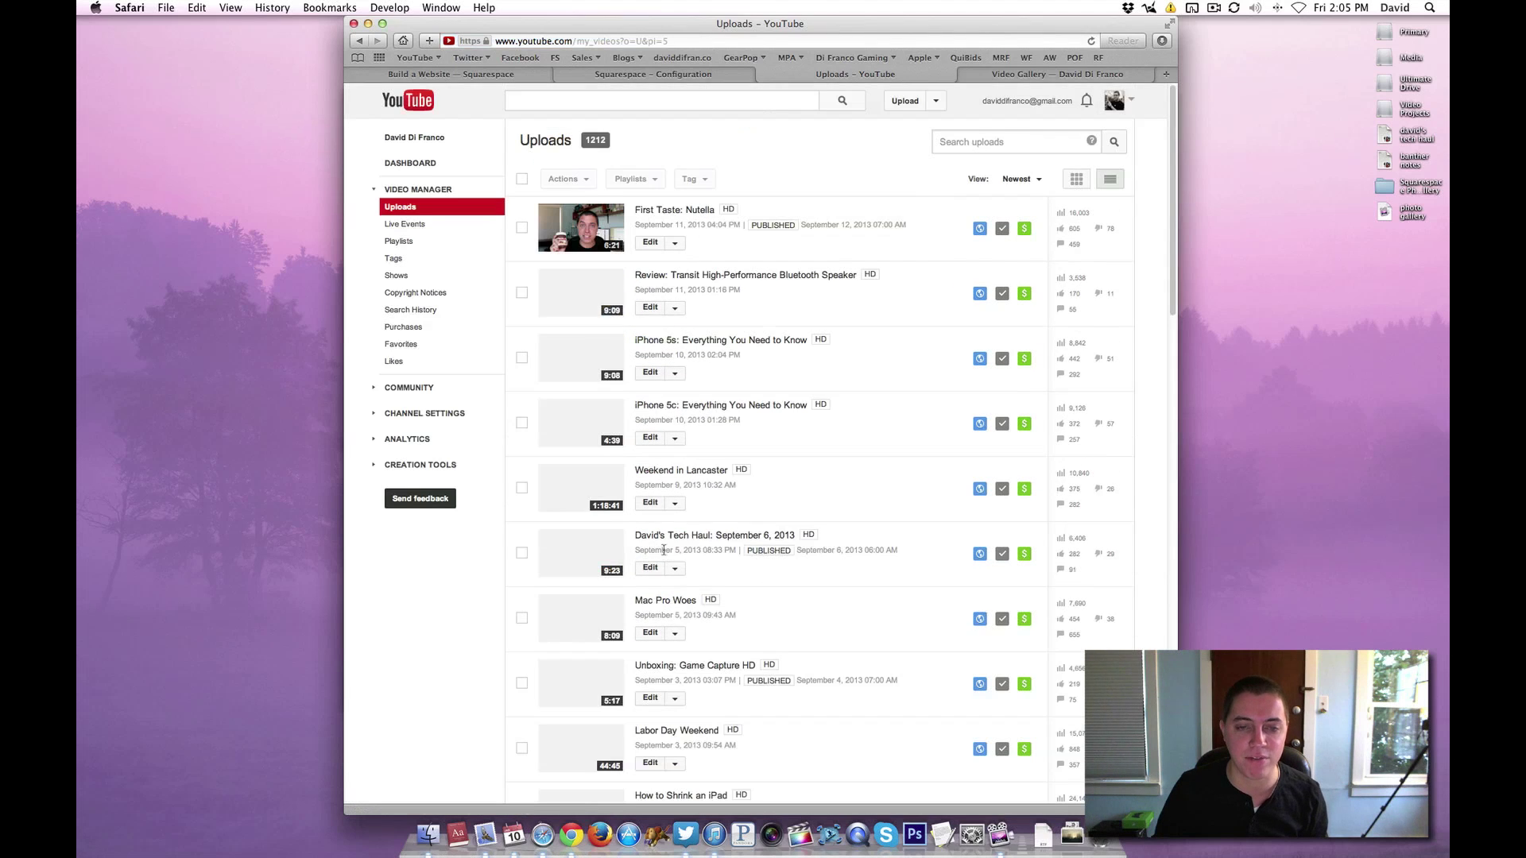
right_click(670, 667)
click(700, 720)
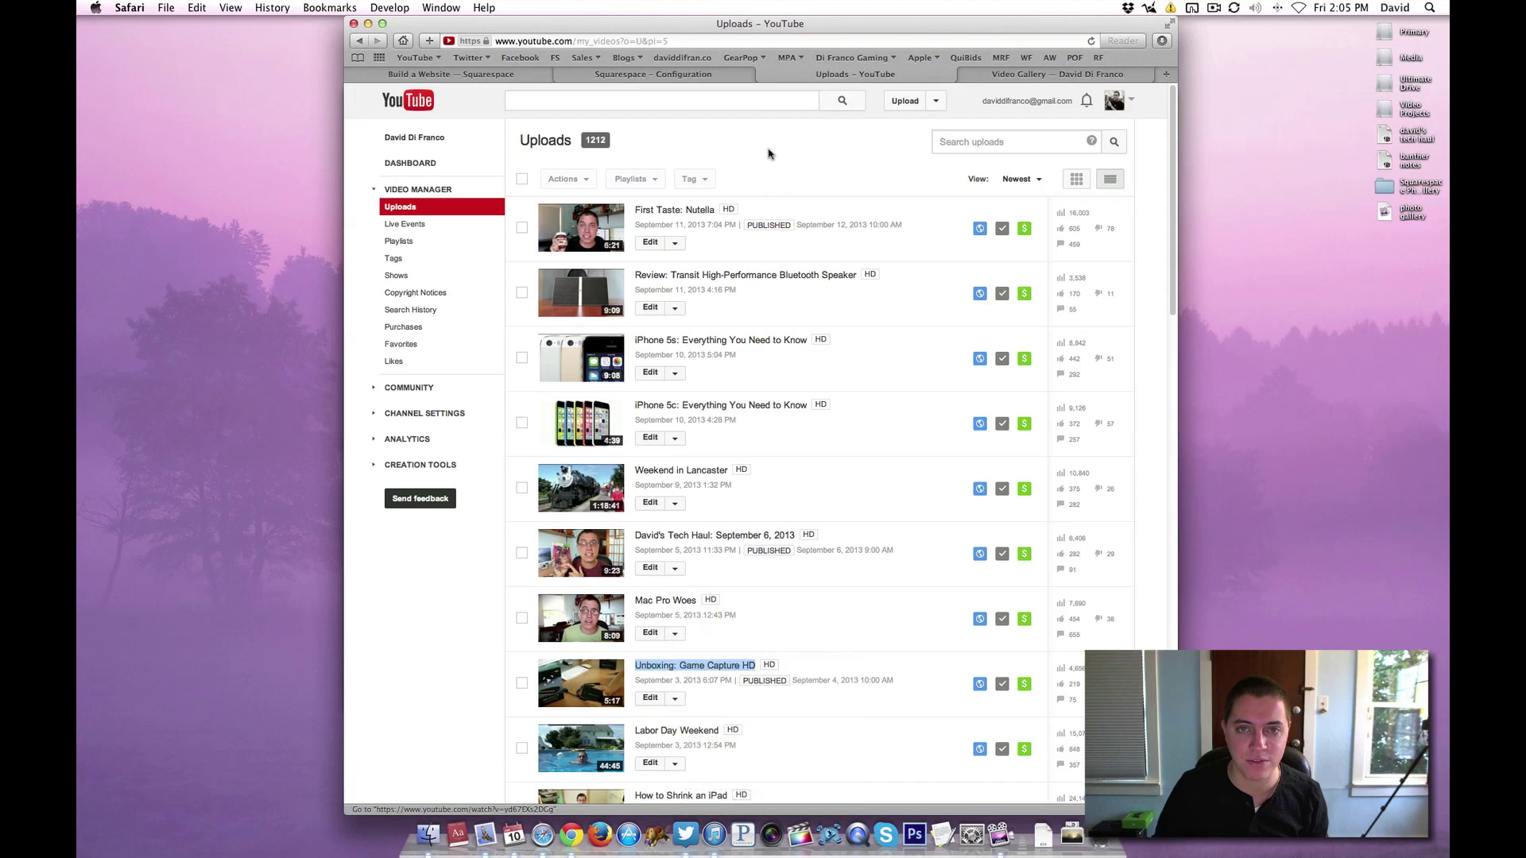
click(715, 74)
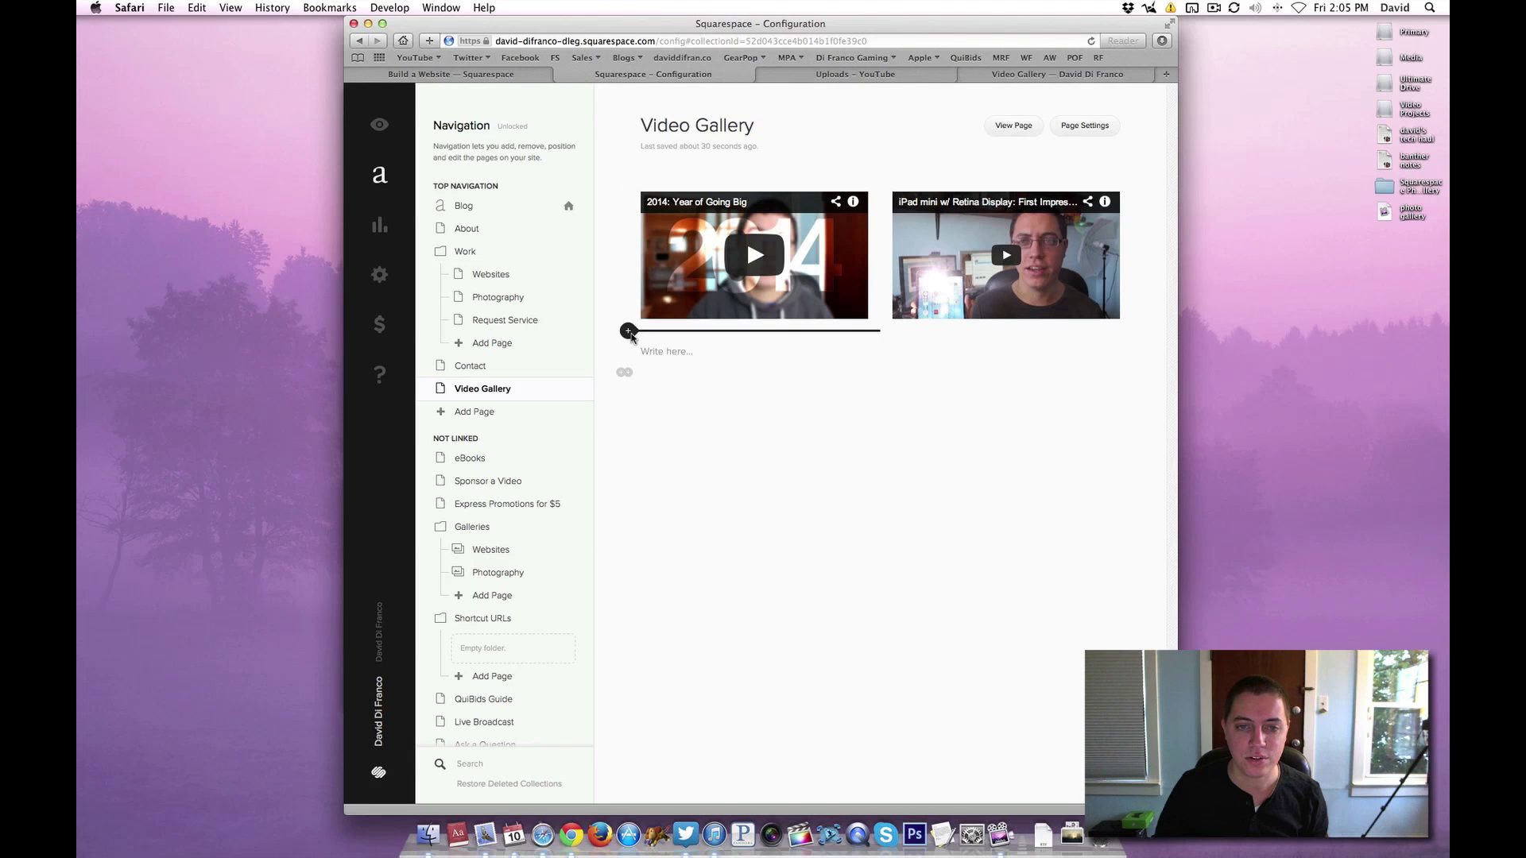
Step: Insert a video block below the 2014 video holding the 'Unboxing: Game Capture HD' link
click(628, 333)
click(818, 300)
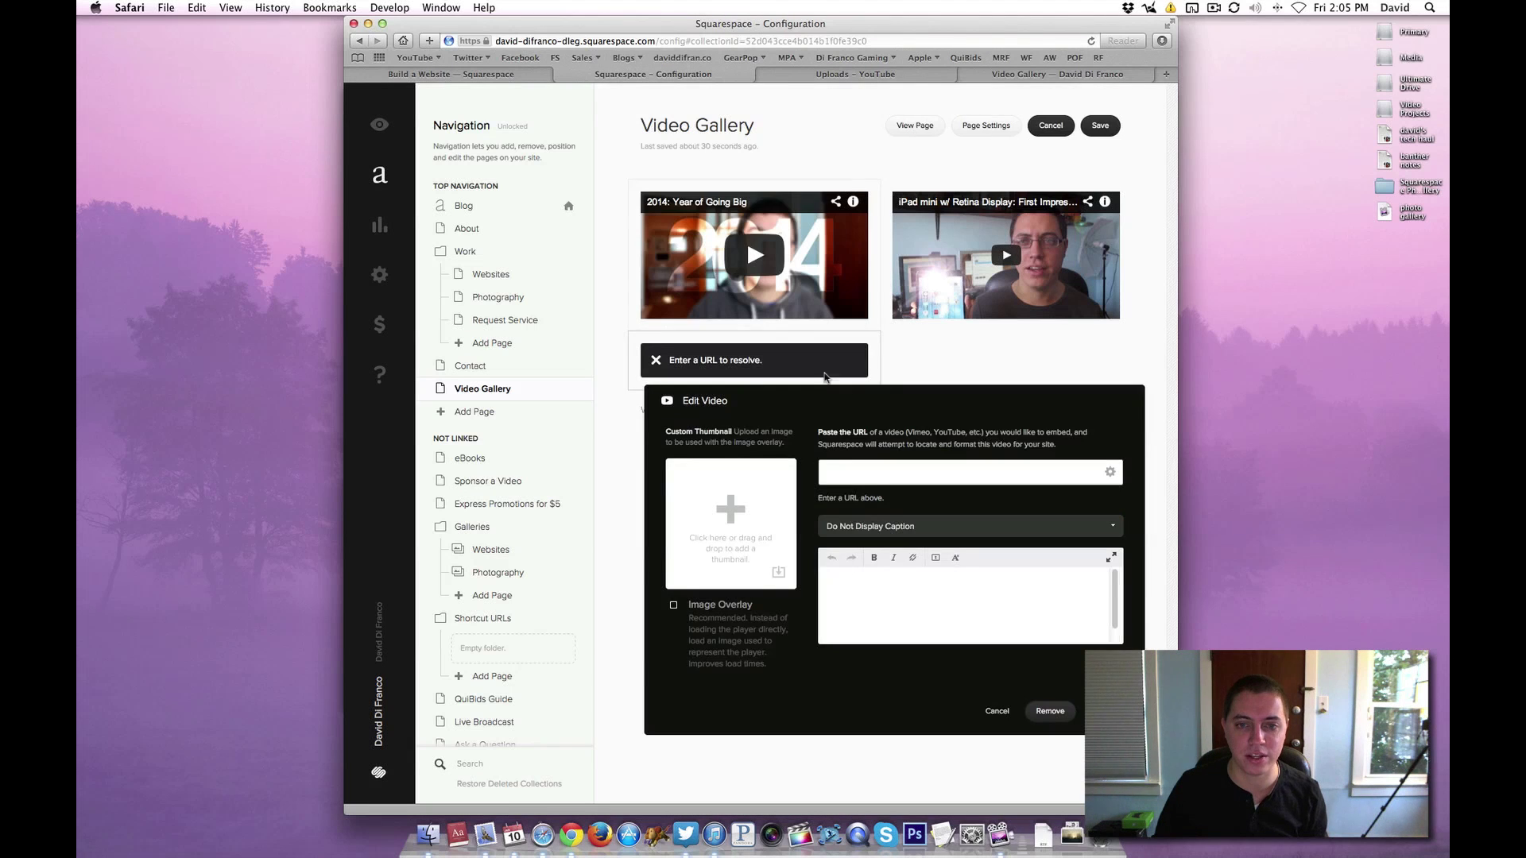
click(851, 481)
key(super+v)
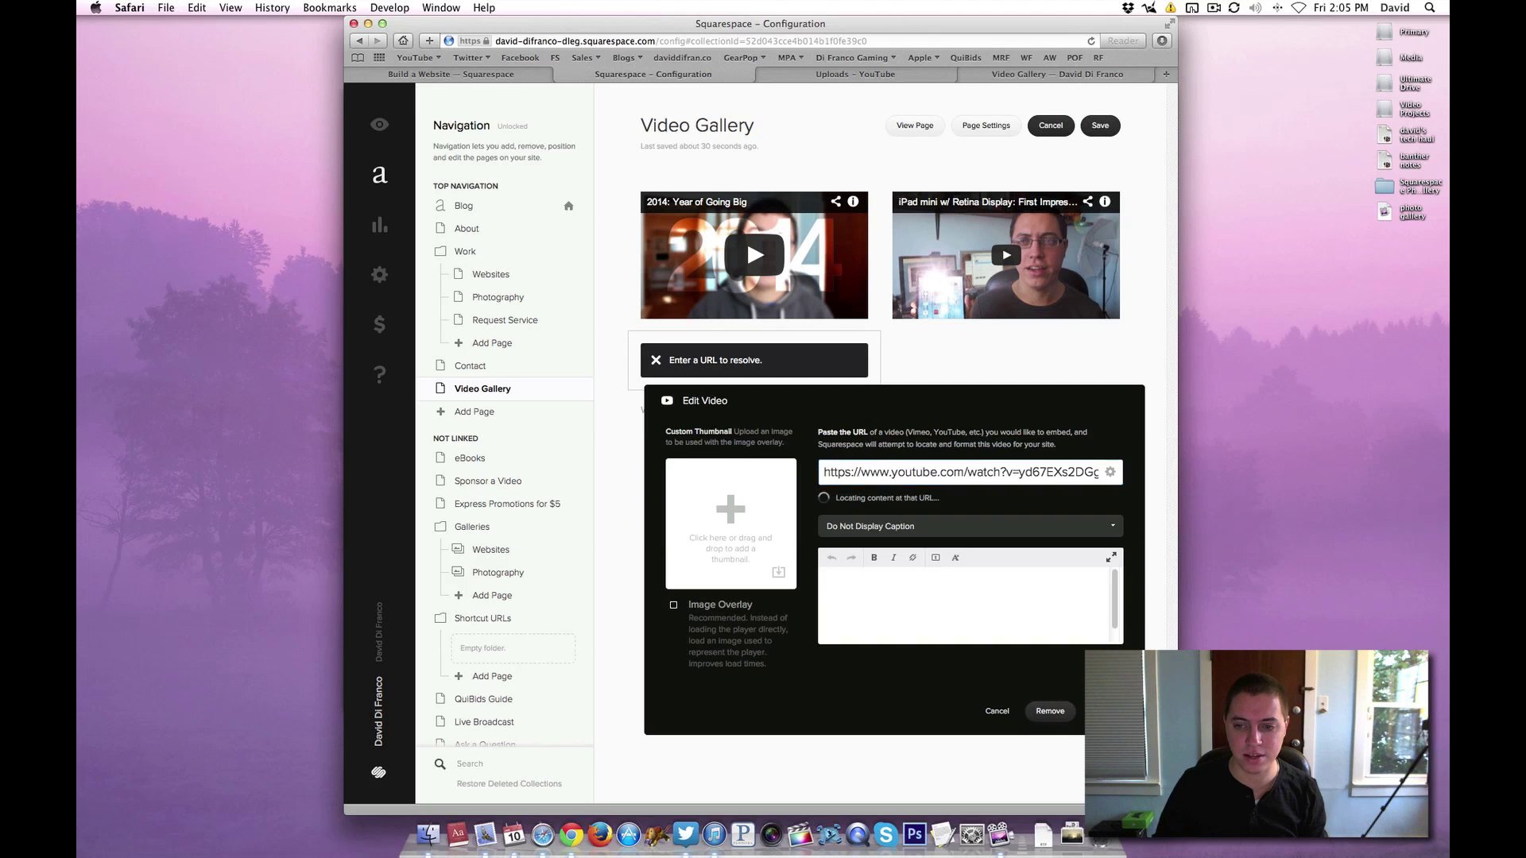
key(Return)
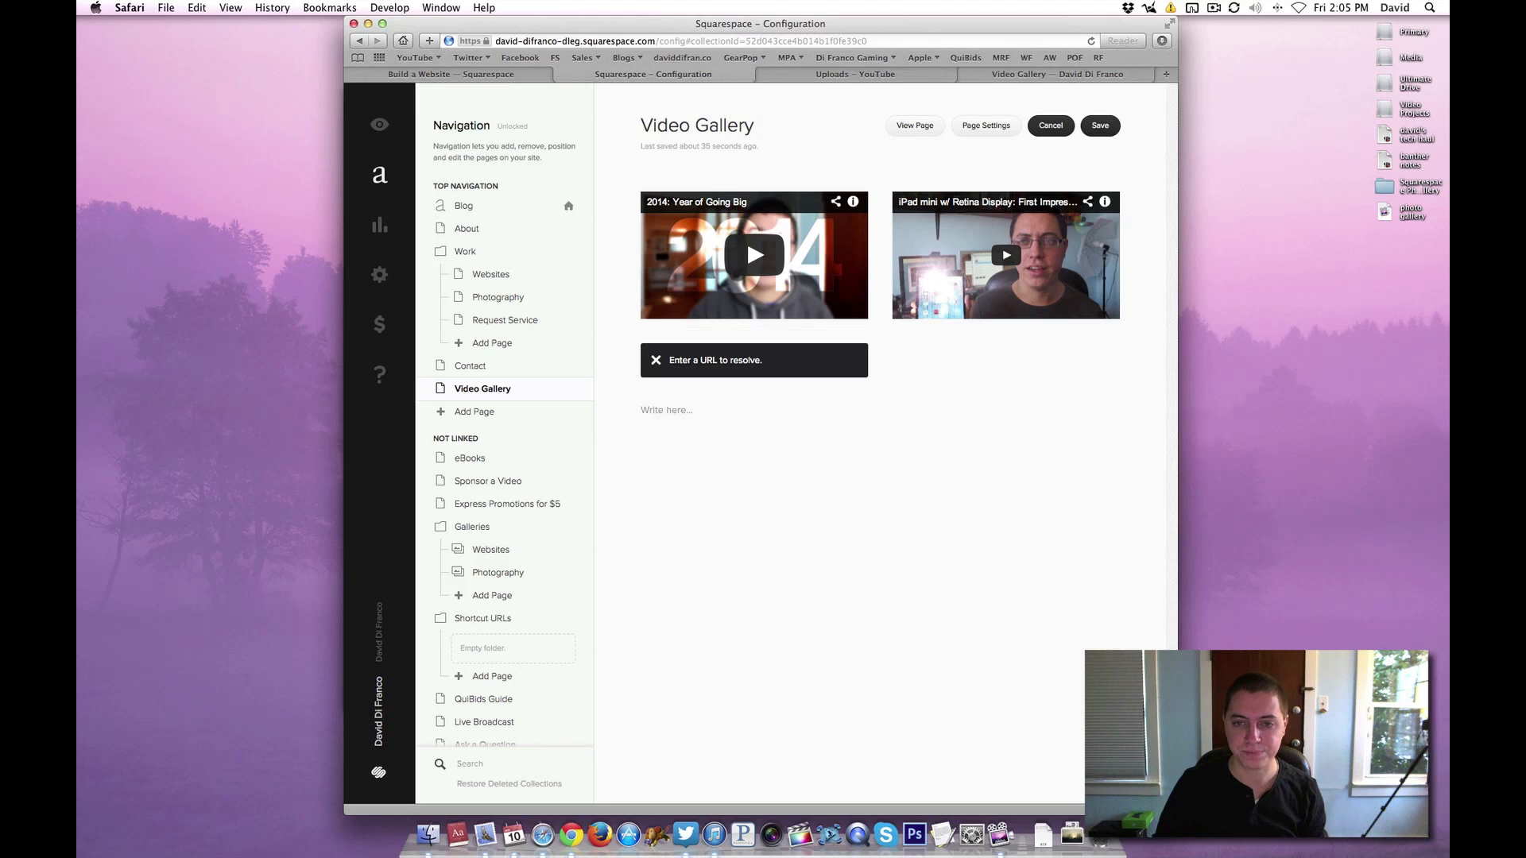
click(655, 363)
click(834, 424)
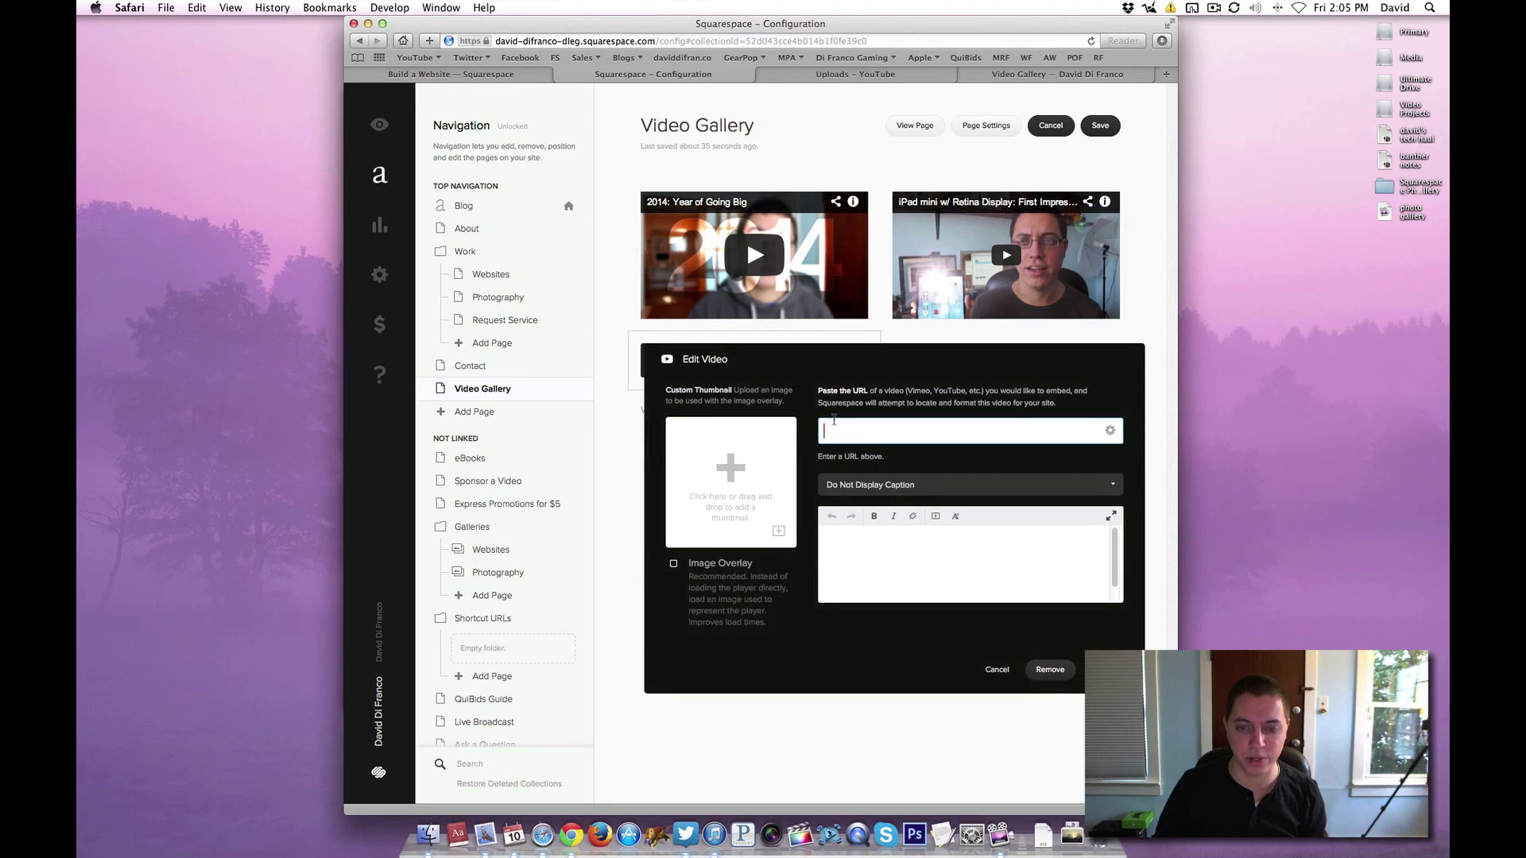
key(super+v)
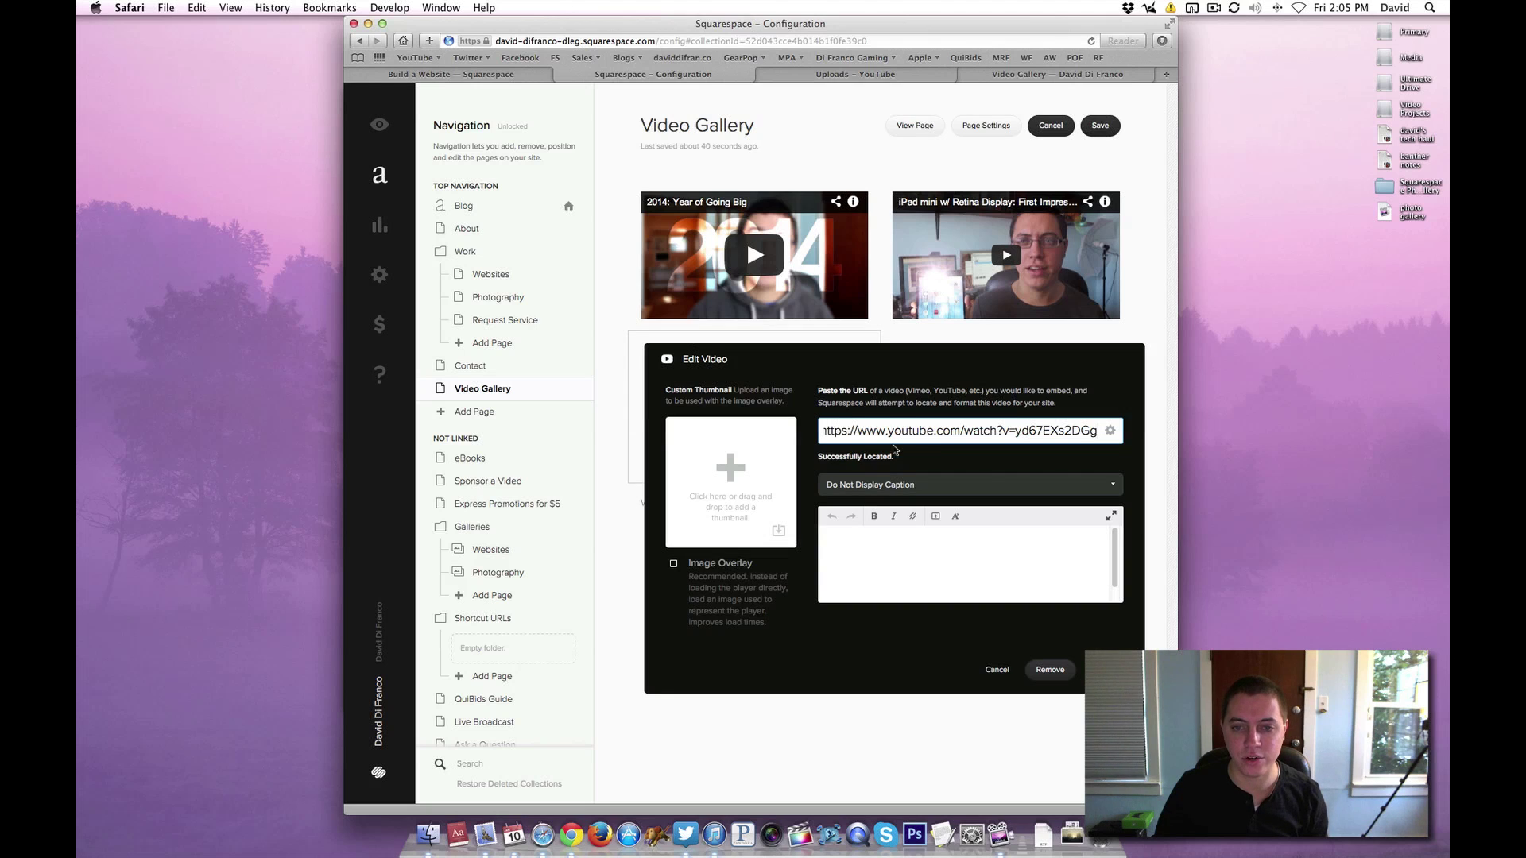
click(1107, 669)
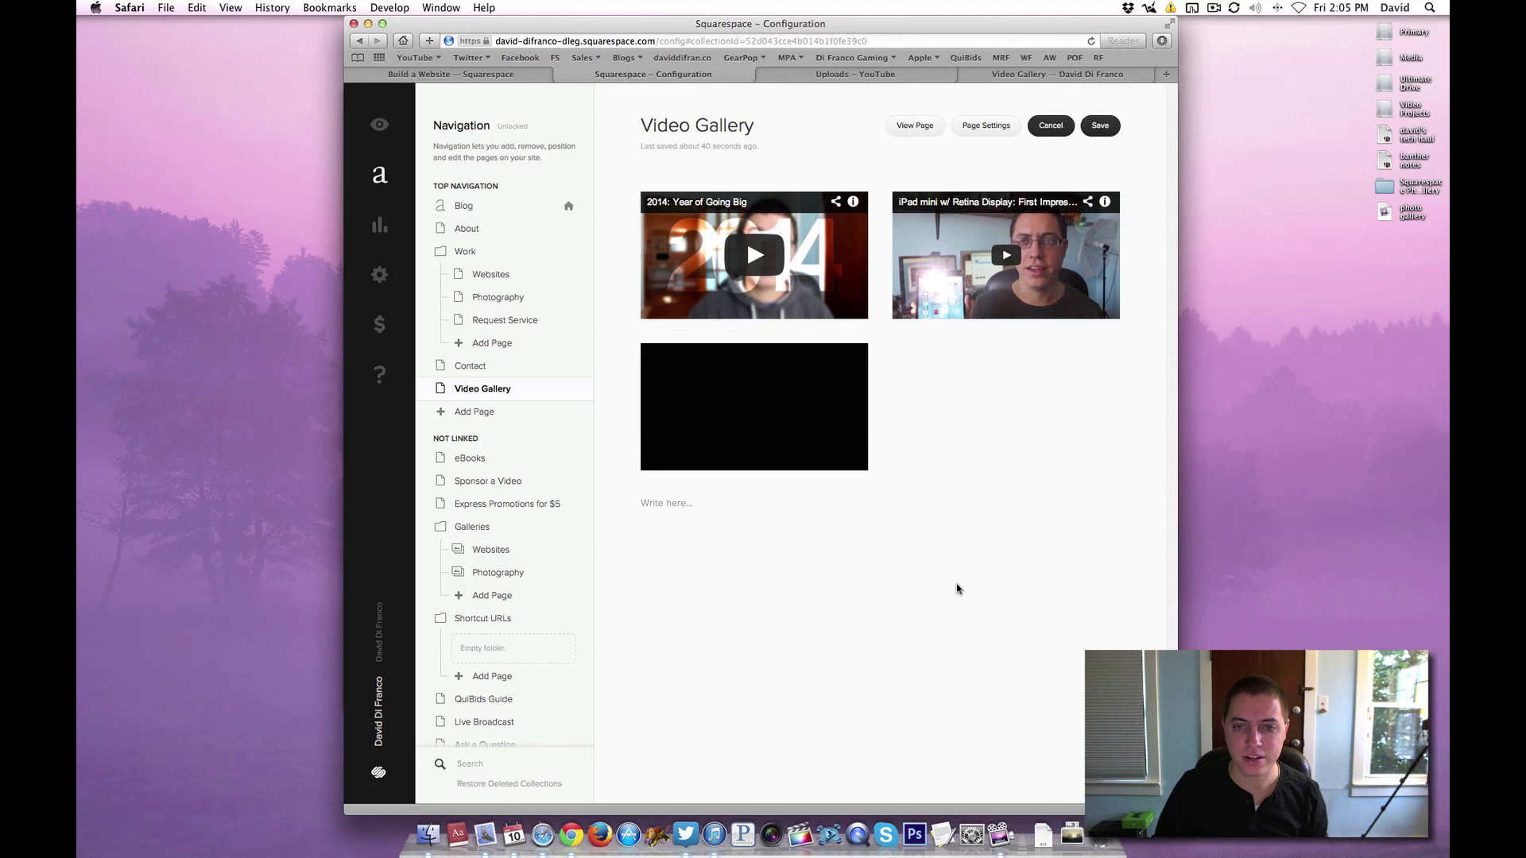
drag(885, 388, 887, 354)
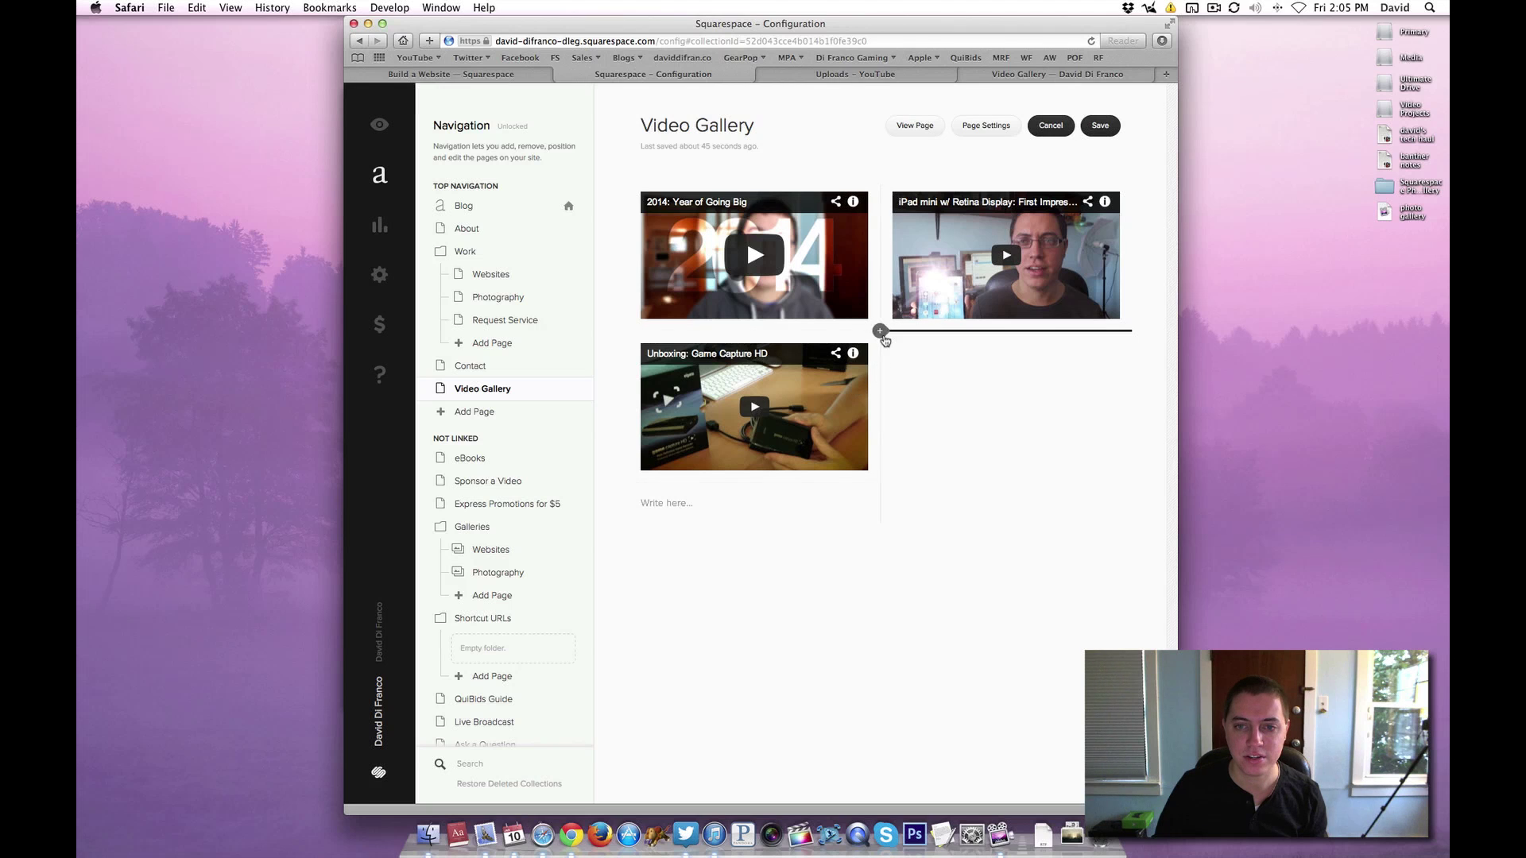
Step: Add a fourth video block below the iPad mini video
click(880, 331)
click(1081, 299)
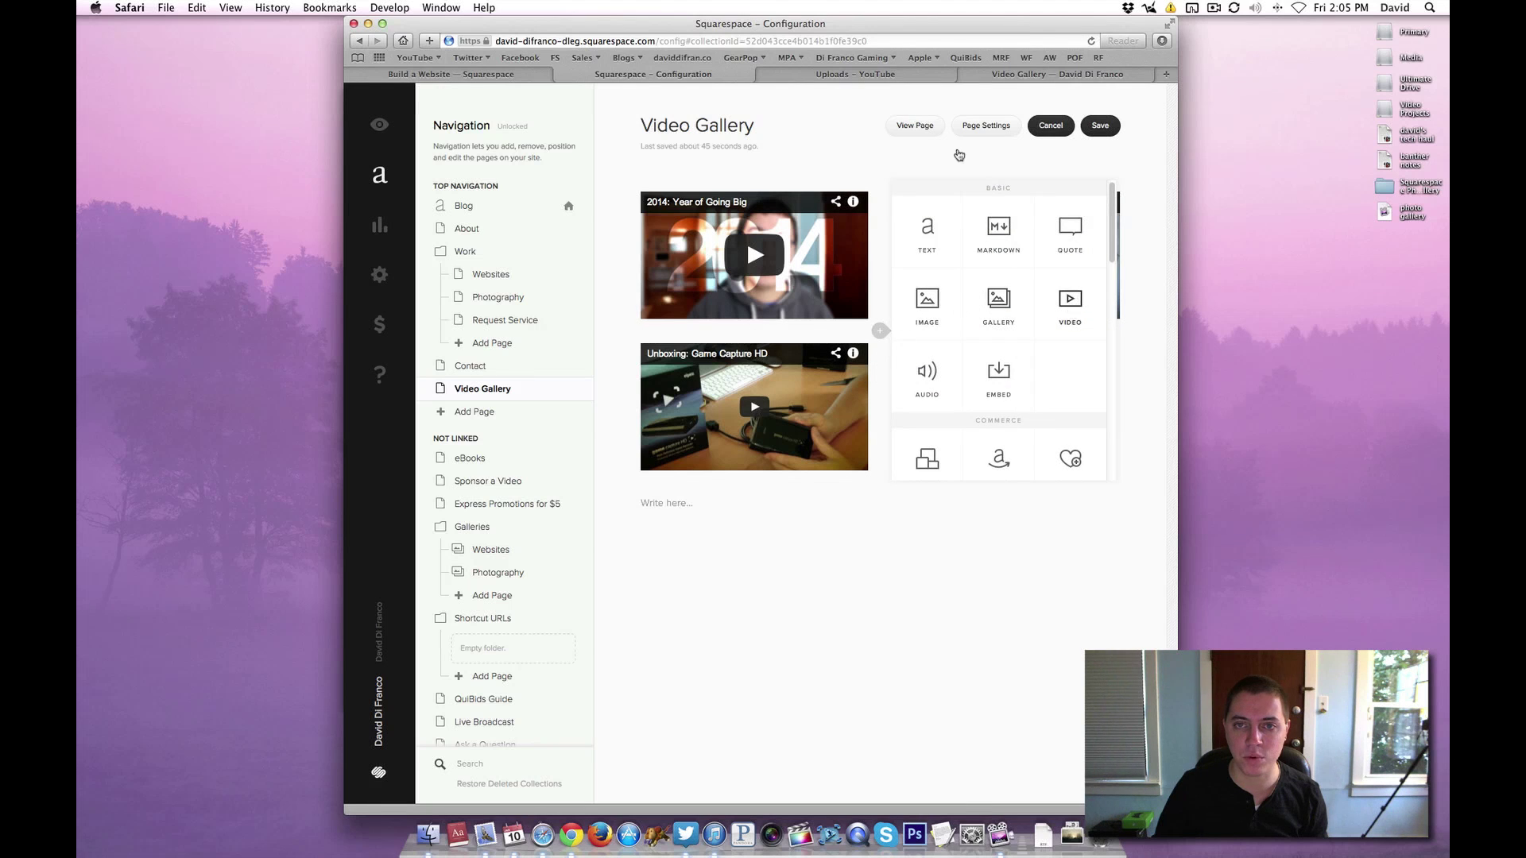
click(934, 75)
Step: Copy 'The Next Xbox: My Thoughts' link from uploads page 8 and return to the pending video settings
scroll(684, 565, down, 10)
scroll(685, 593, down, 10)
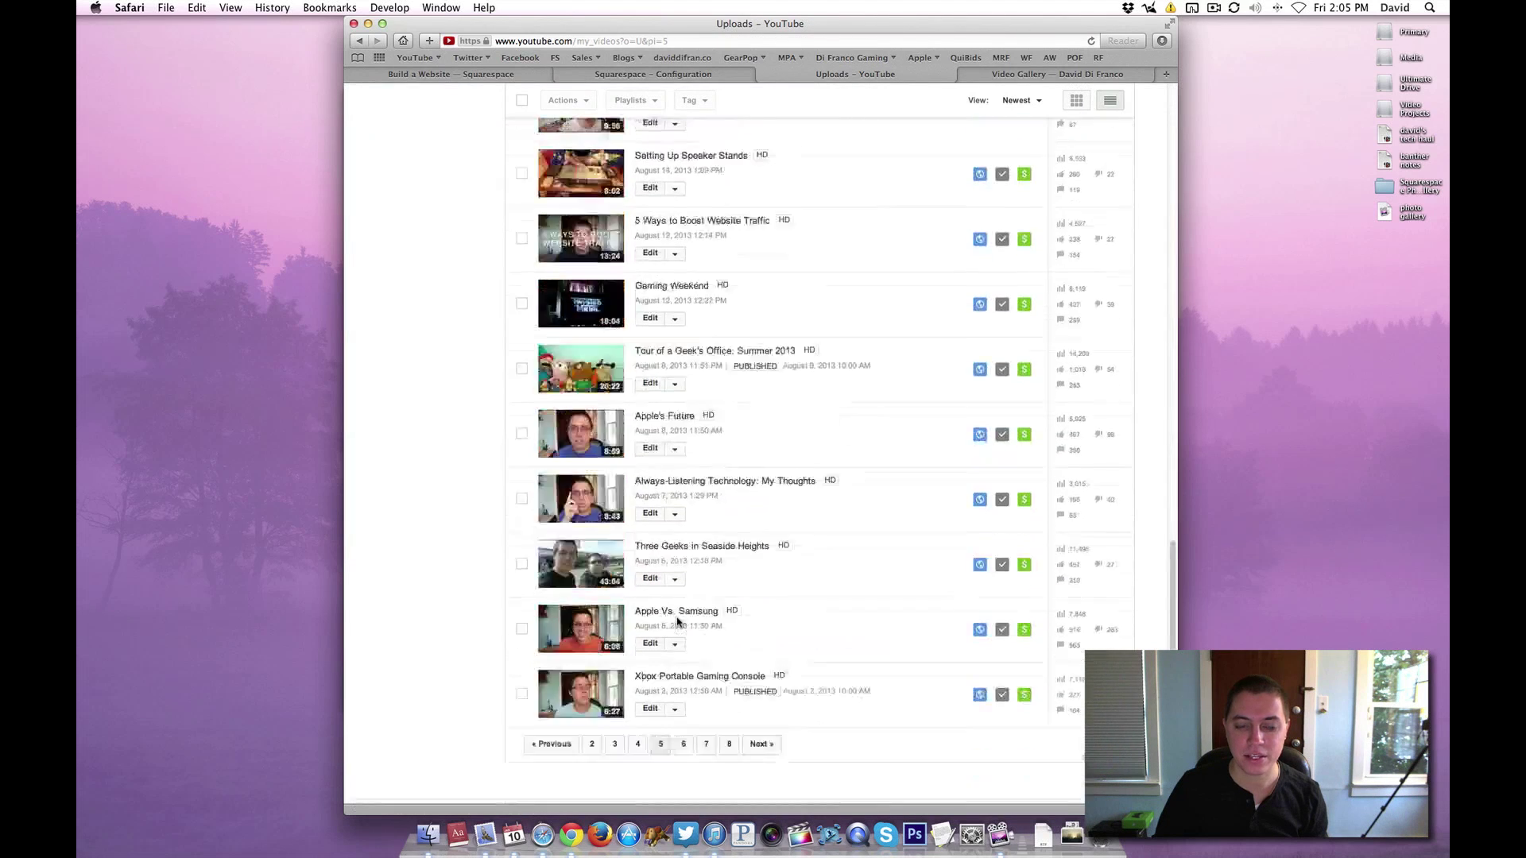
click(735, 690)
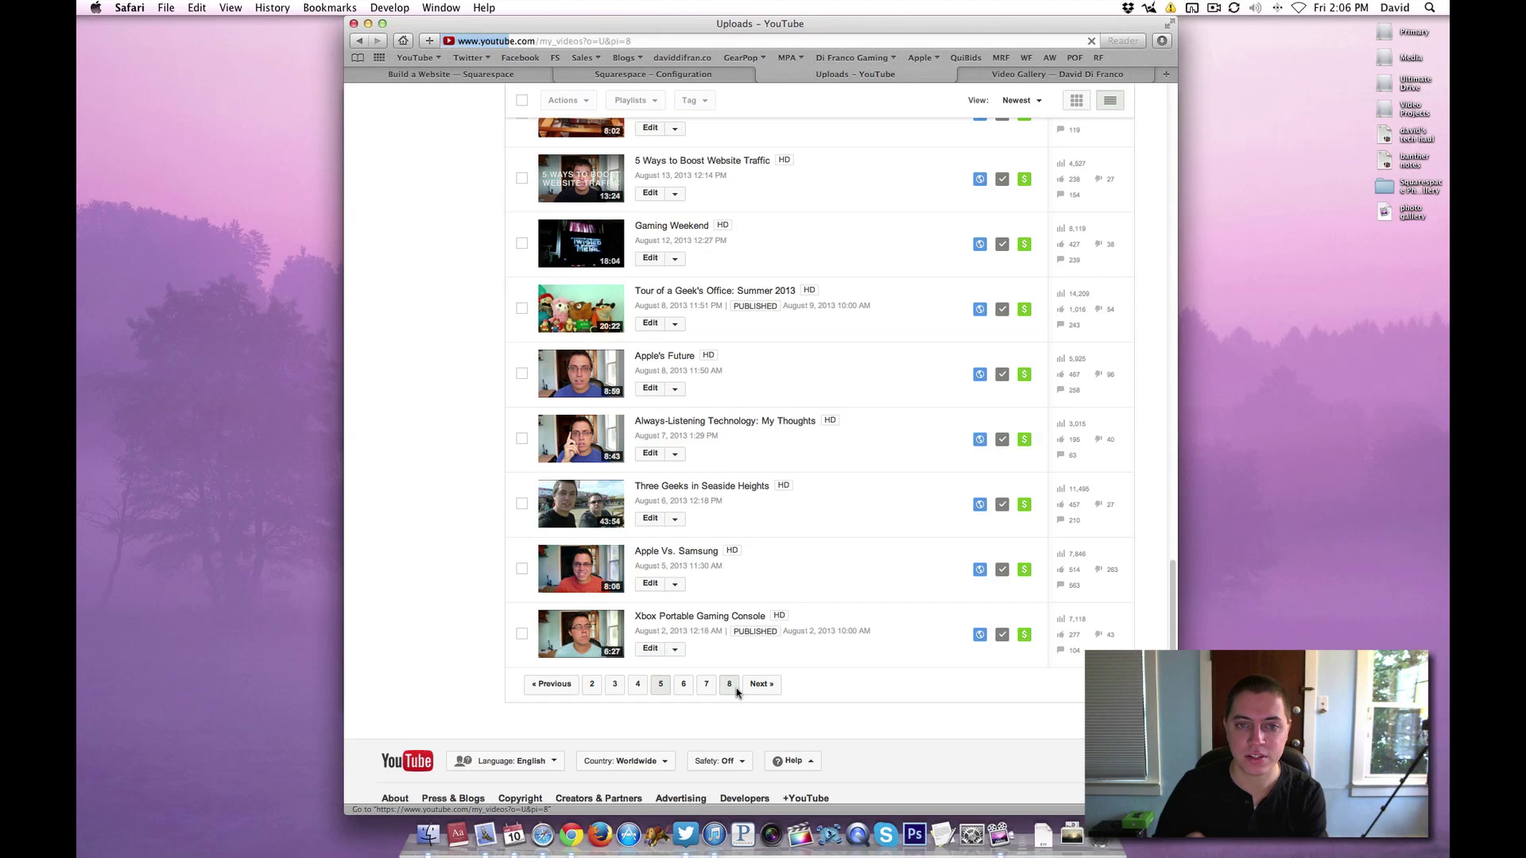
scroll(684, 447, down, 2)
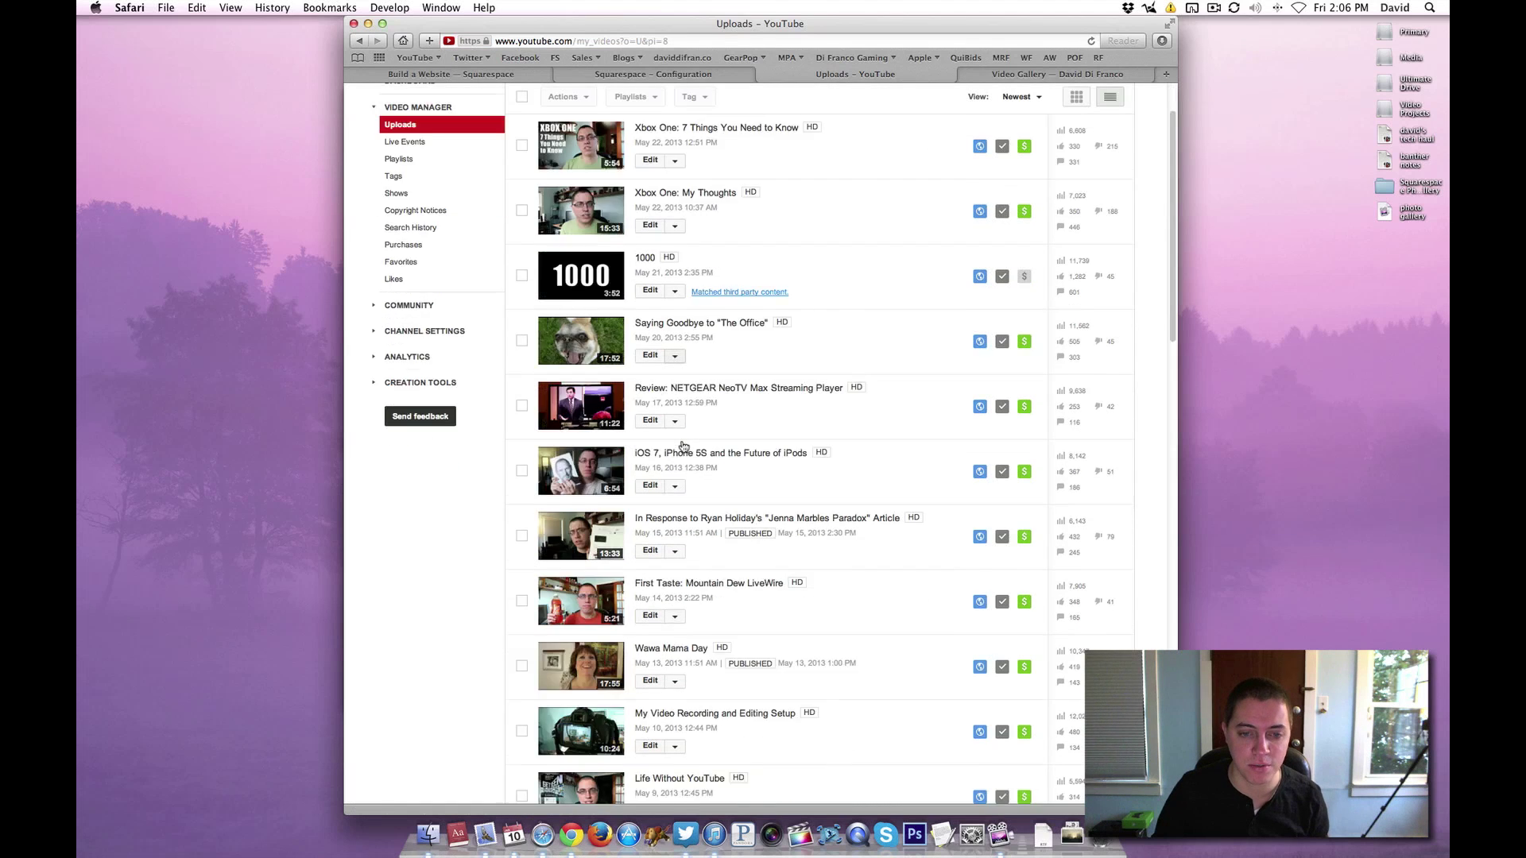
scroll(684, 446, down, 10)
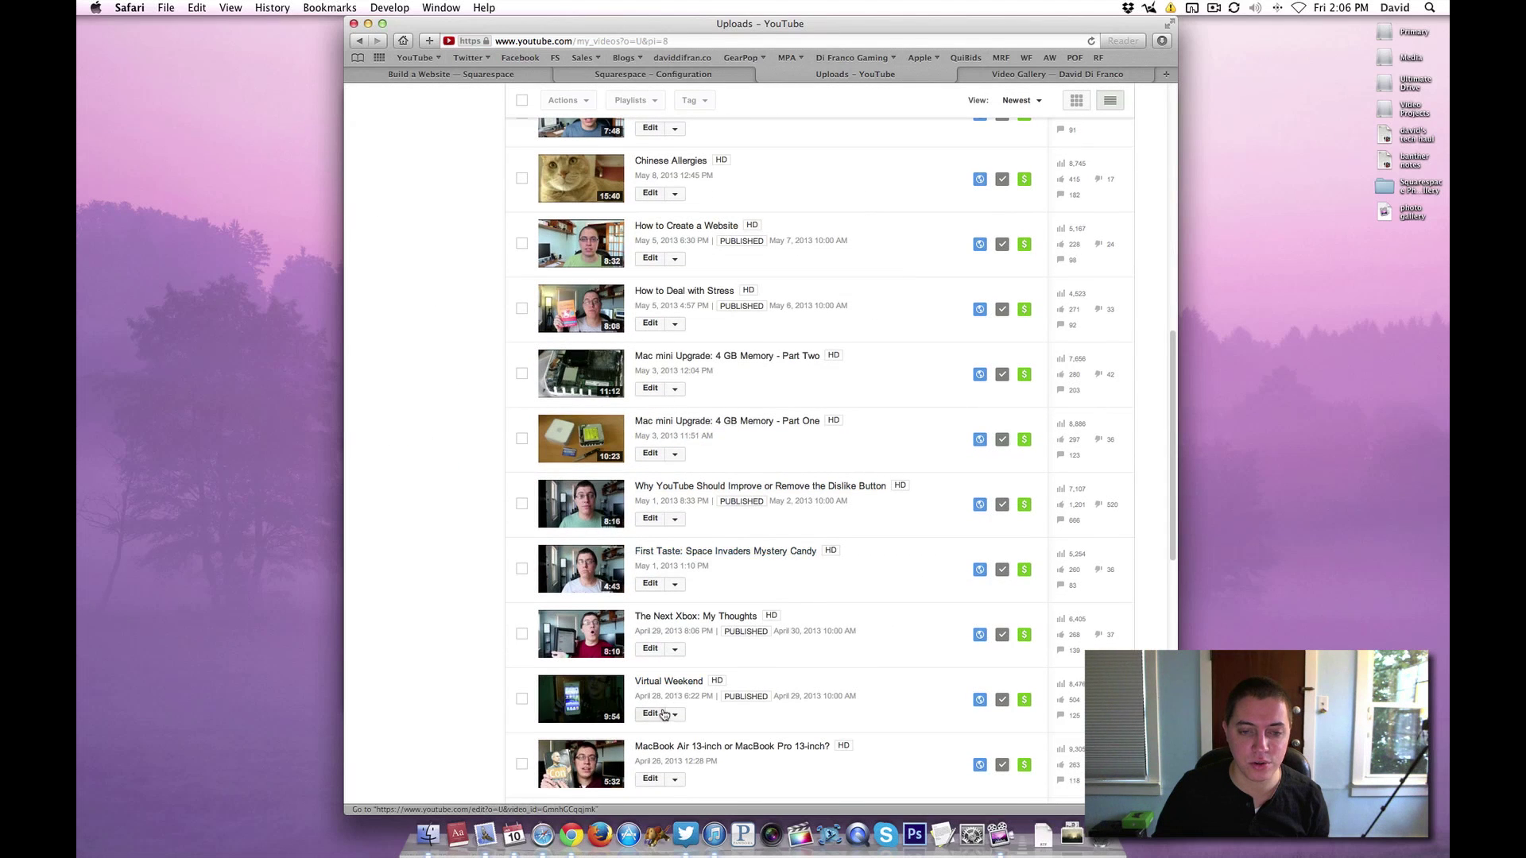
right_click(690, 616)
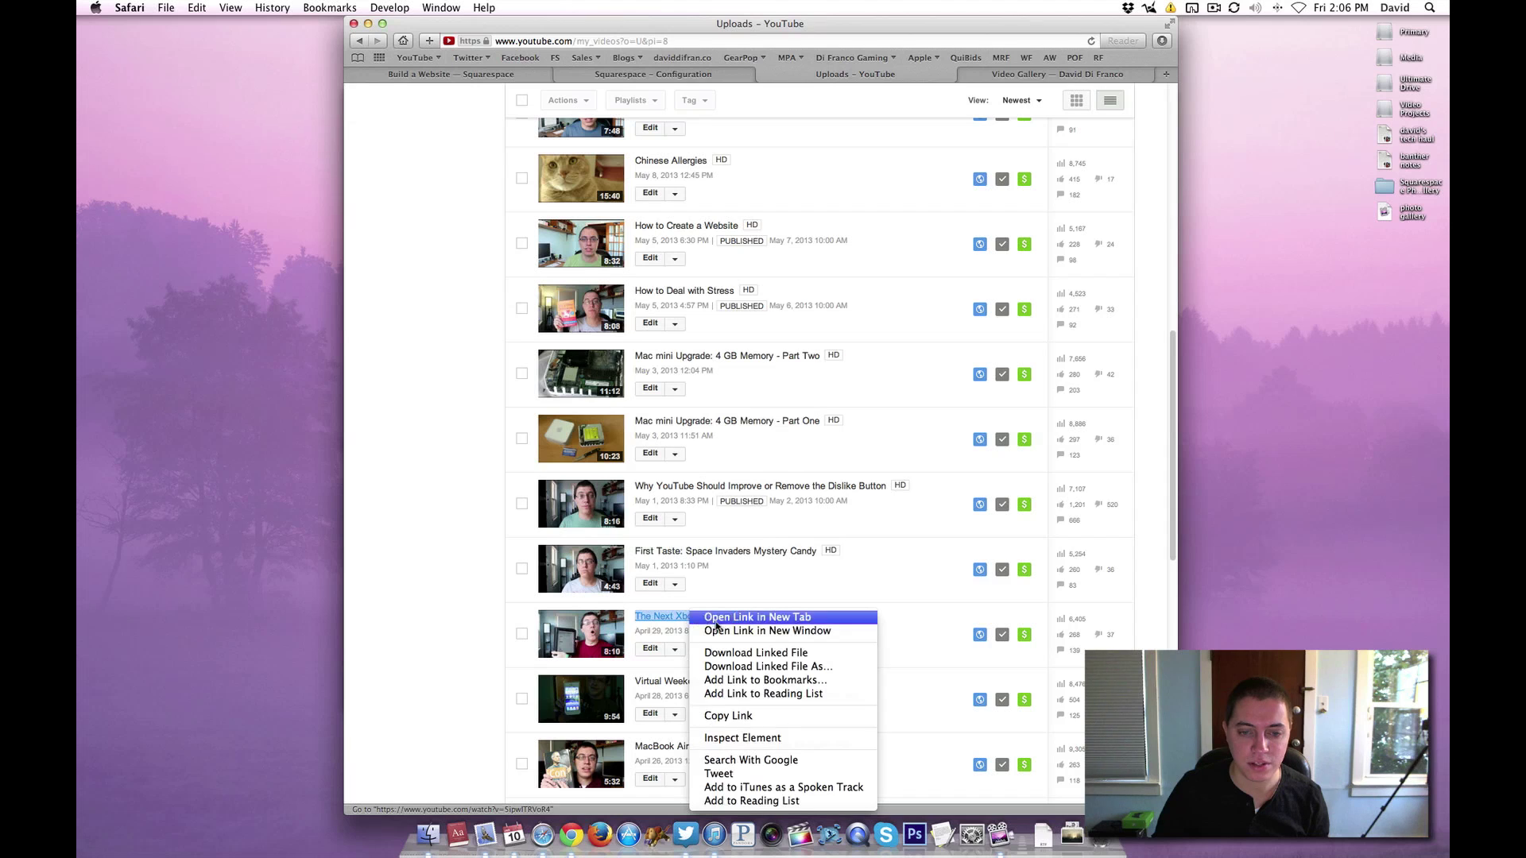
click(721, 716)
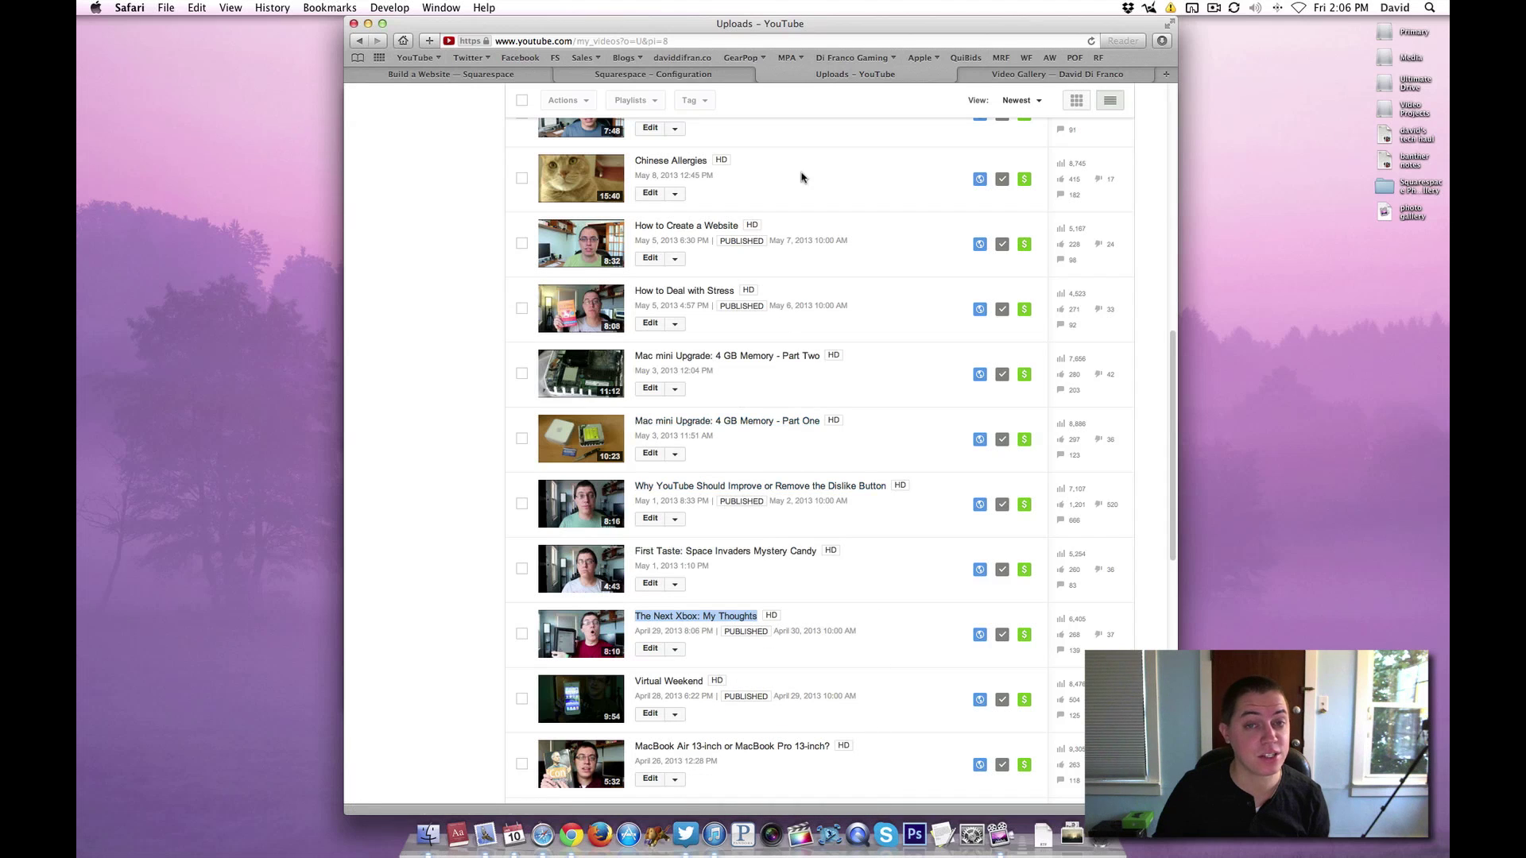
click(966, 74)
click(562, 74)
Step: Paste The Next Xbox: My Thoughts link as the fourth video and save the Video Gallery page
click(888, 273)
text(https://www.youtube.com/watch?v=5ipwlTRVoR4)
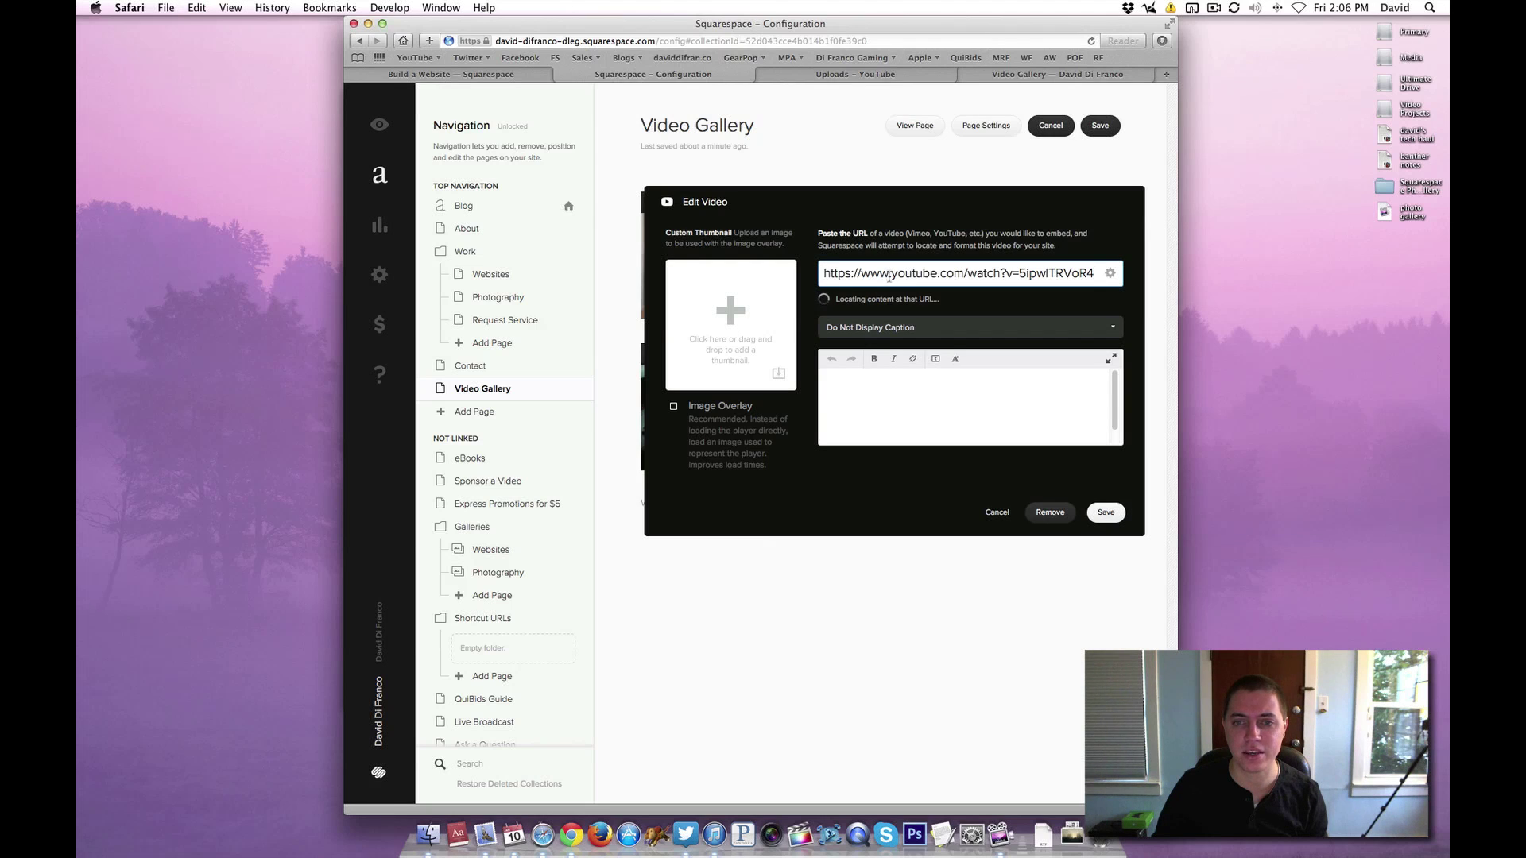
click(1105, 512)
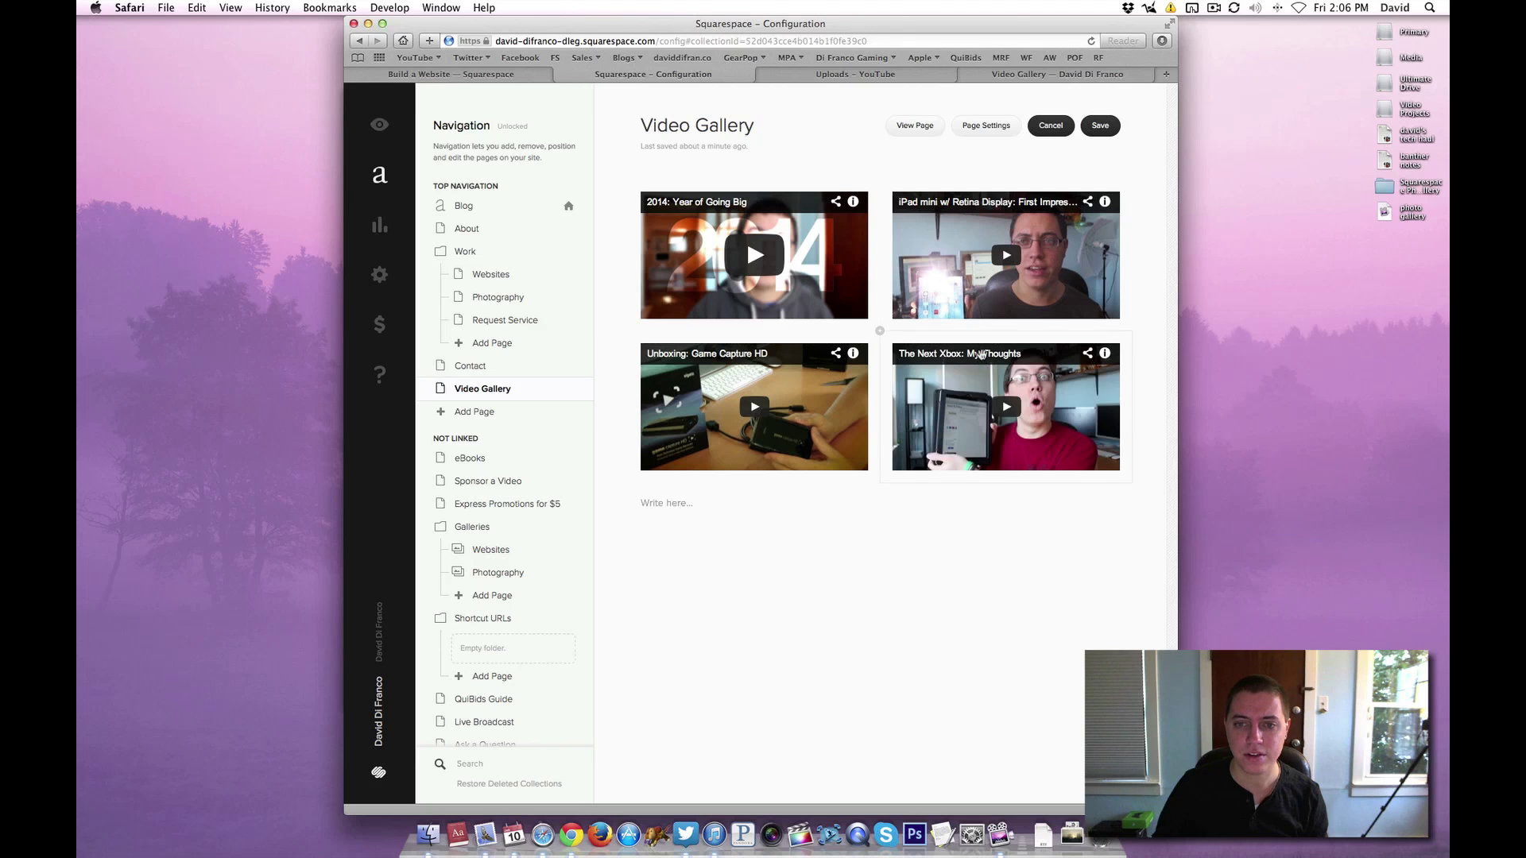
click(1100, 125)
click(1061, 79)
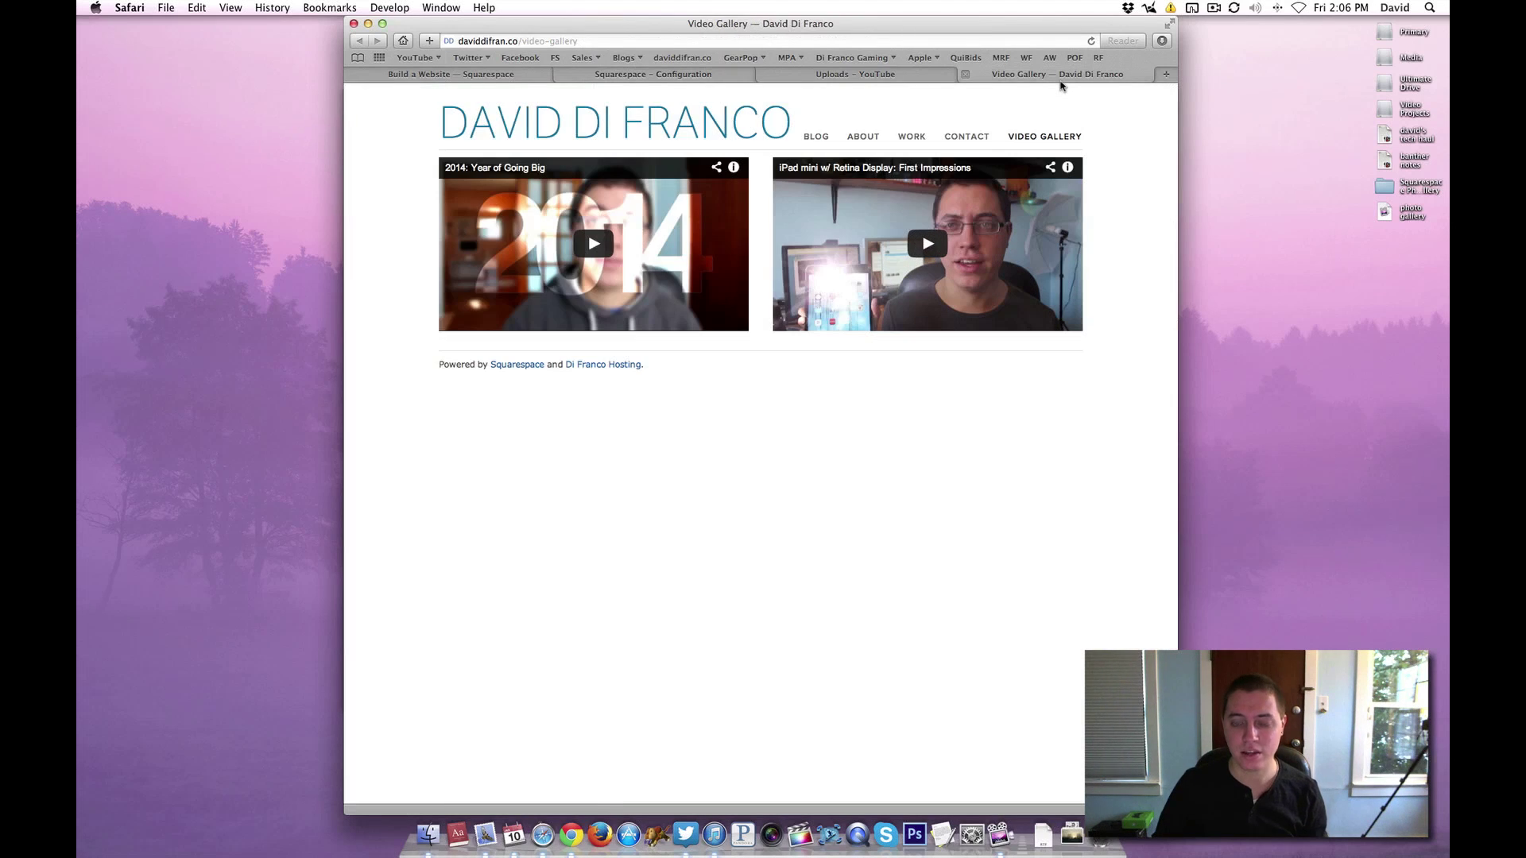
Step: Reload the live Video Gallery page and play the 2014: Year of Going Big video
key(super+r)
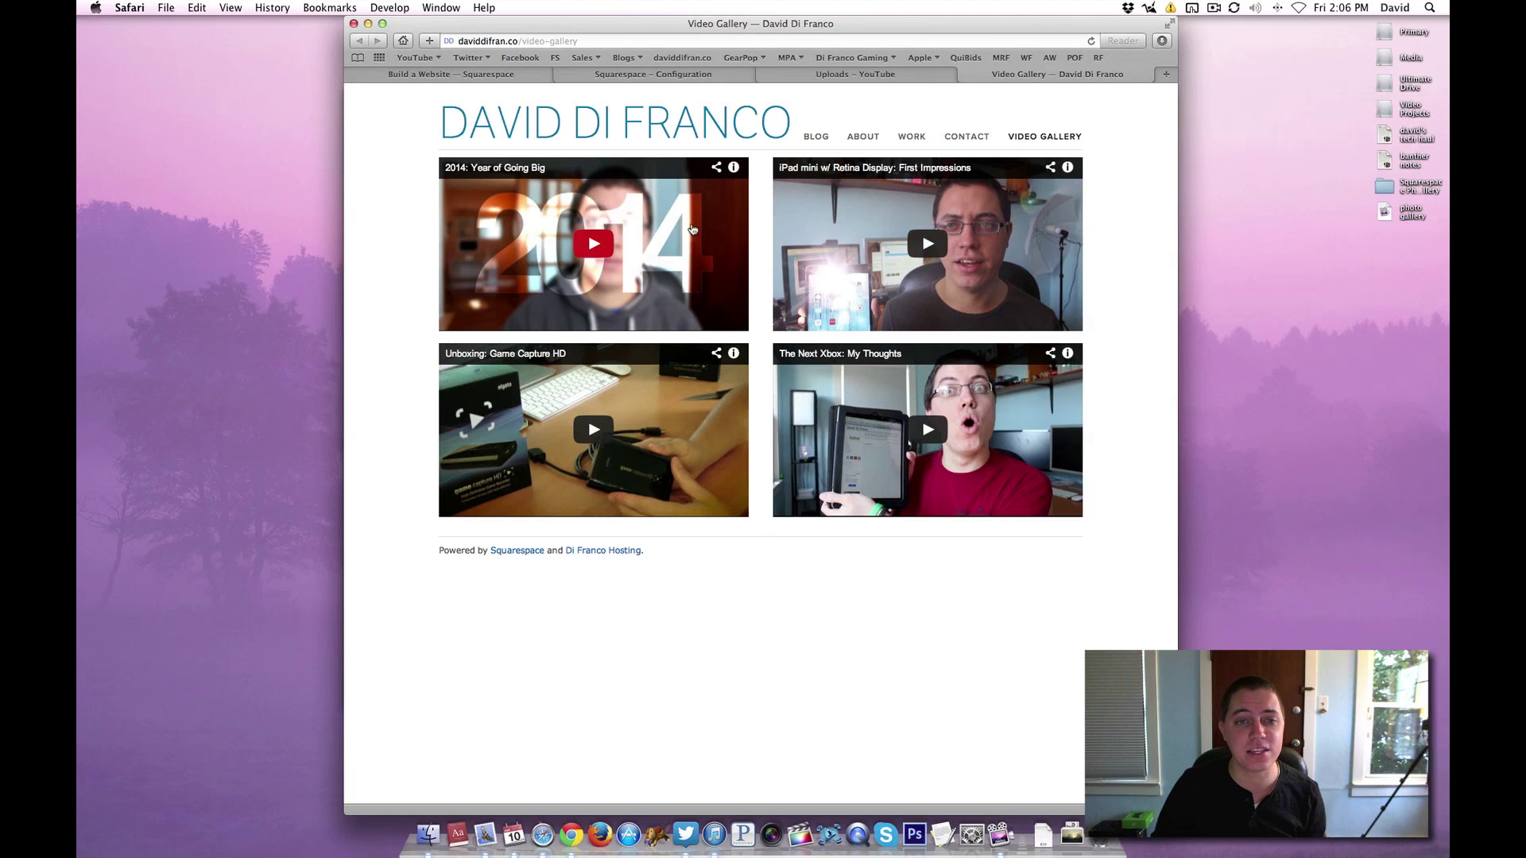
click(598, 244)
Step: Play the iPad mini, Next Xbox and Game Capture videos, pause two, then visit Contact
click(932, 244)
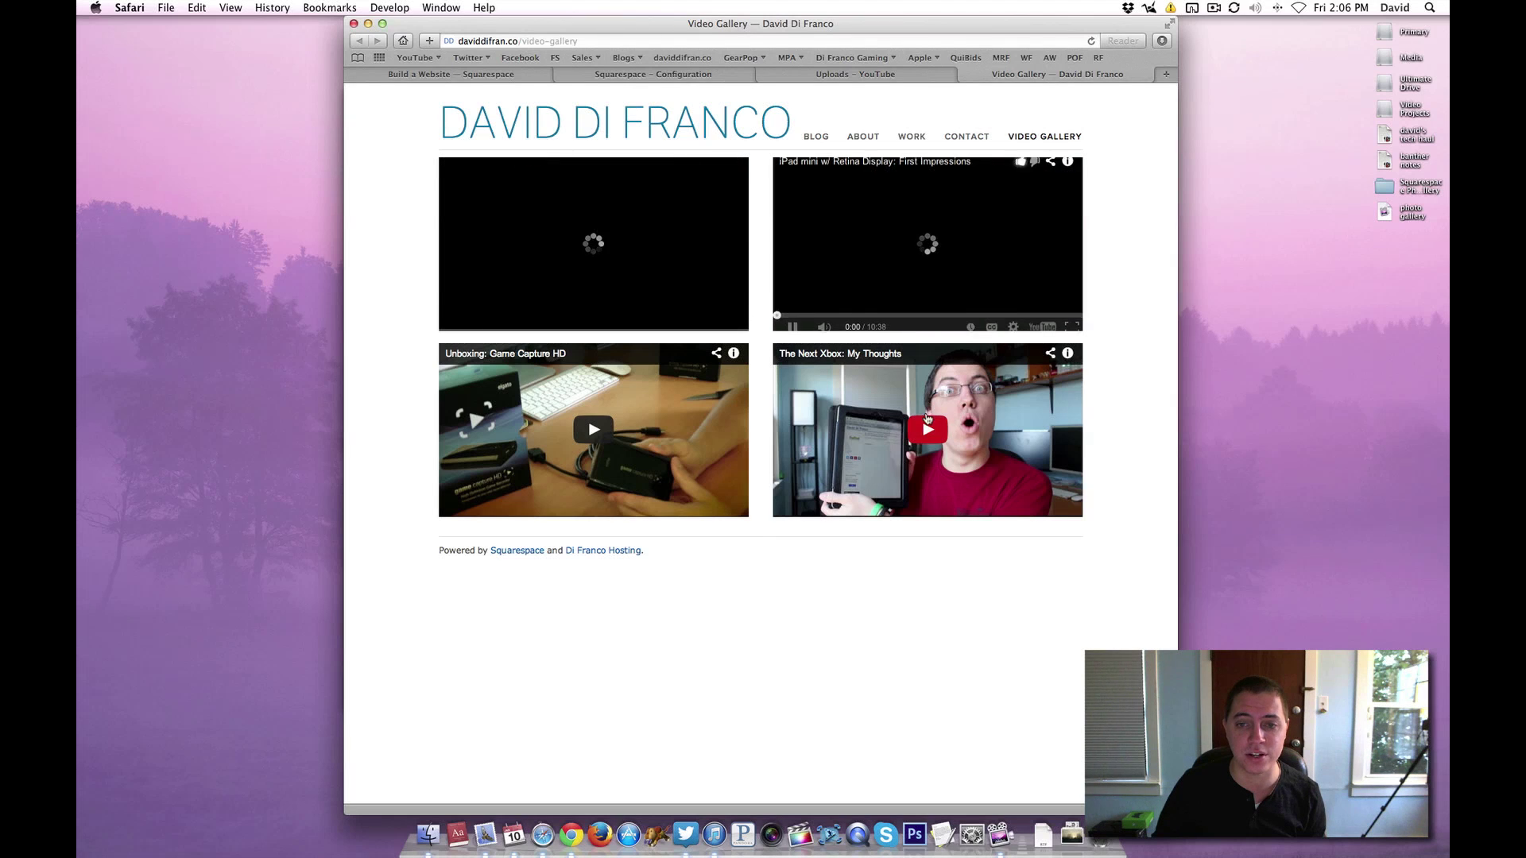
click(928, 430)
click(594, 429)
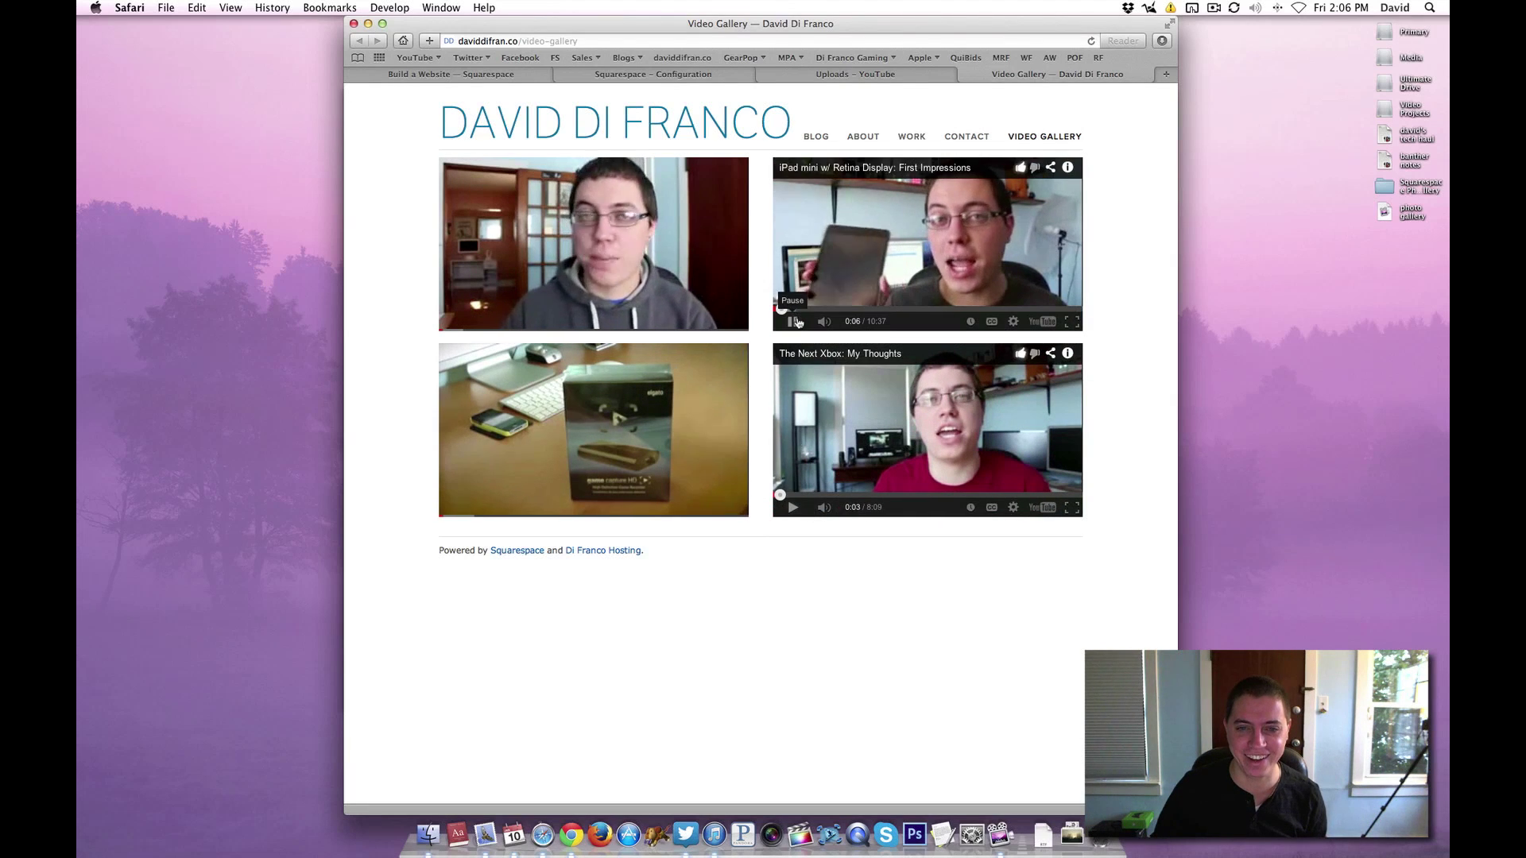
click(459, 507)
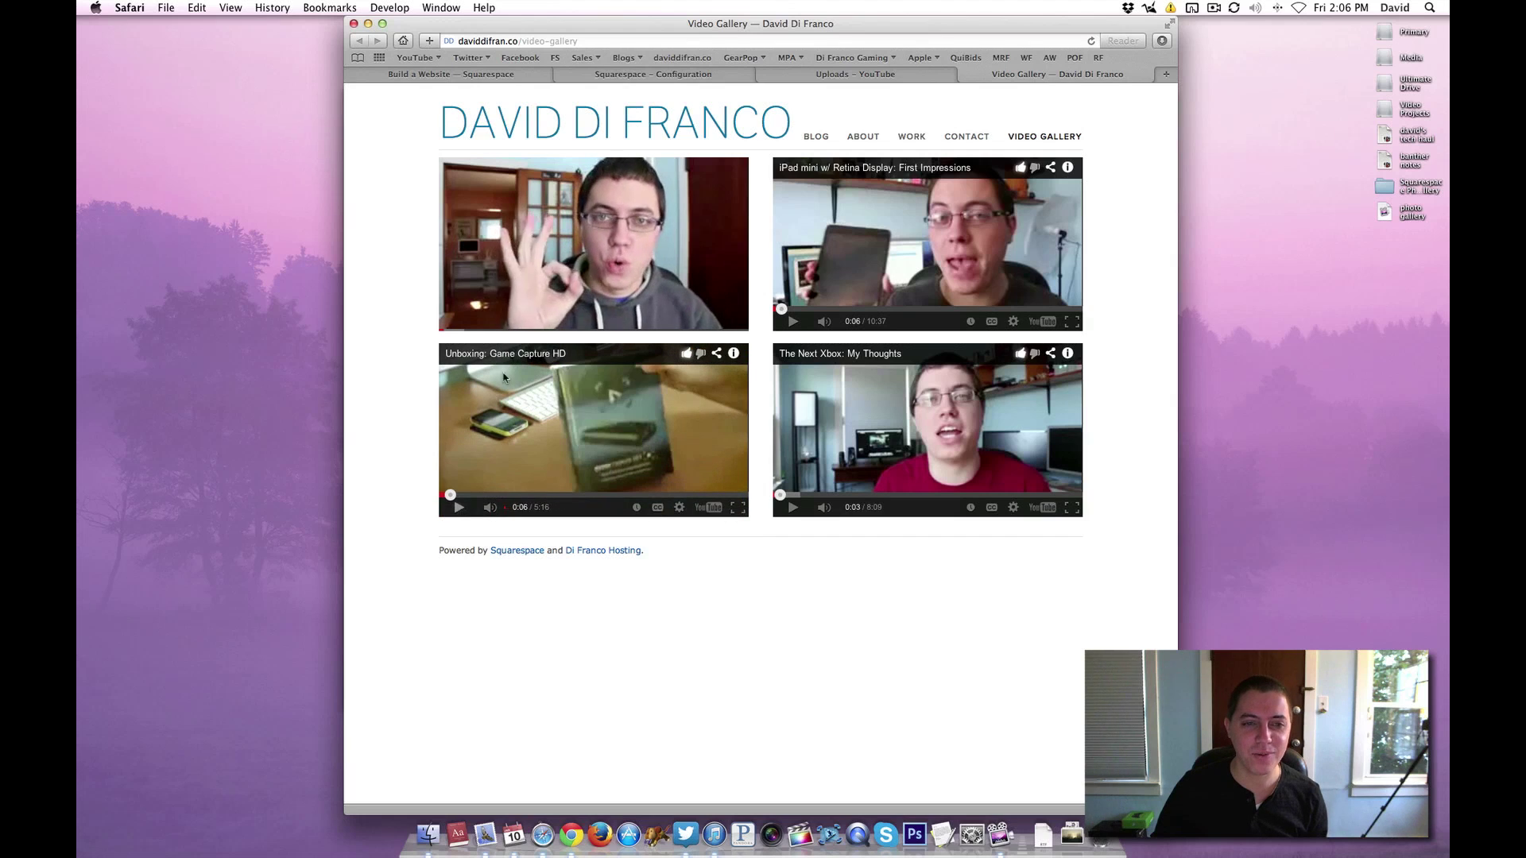
click(458, 321)
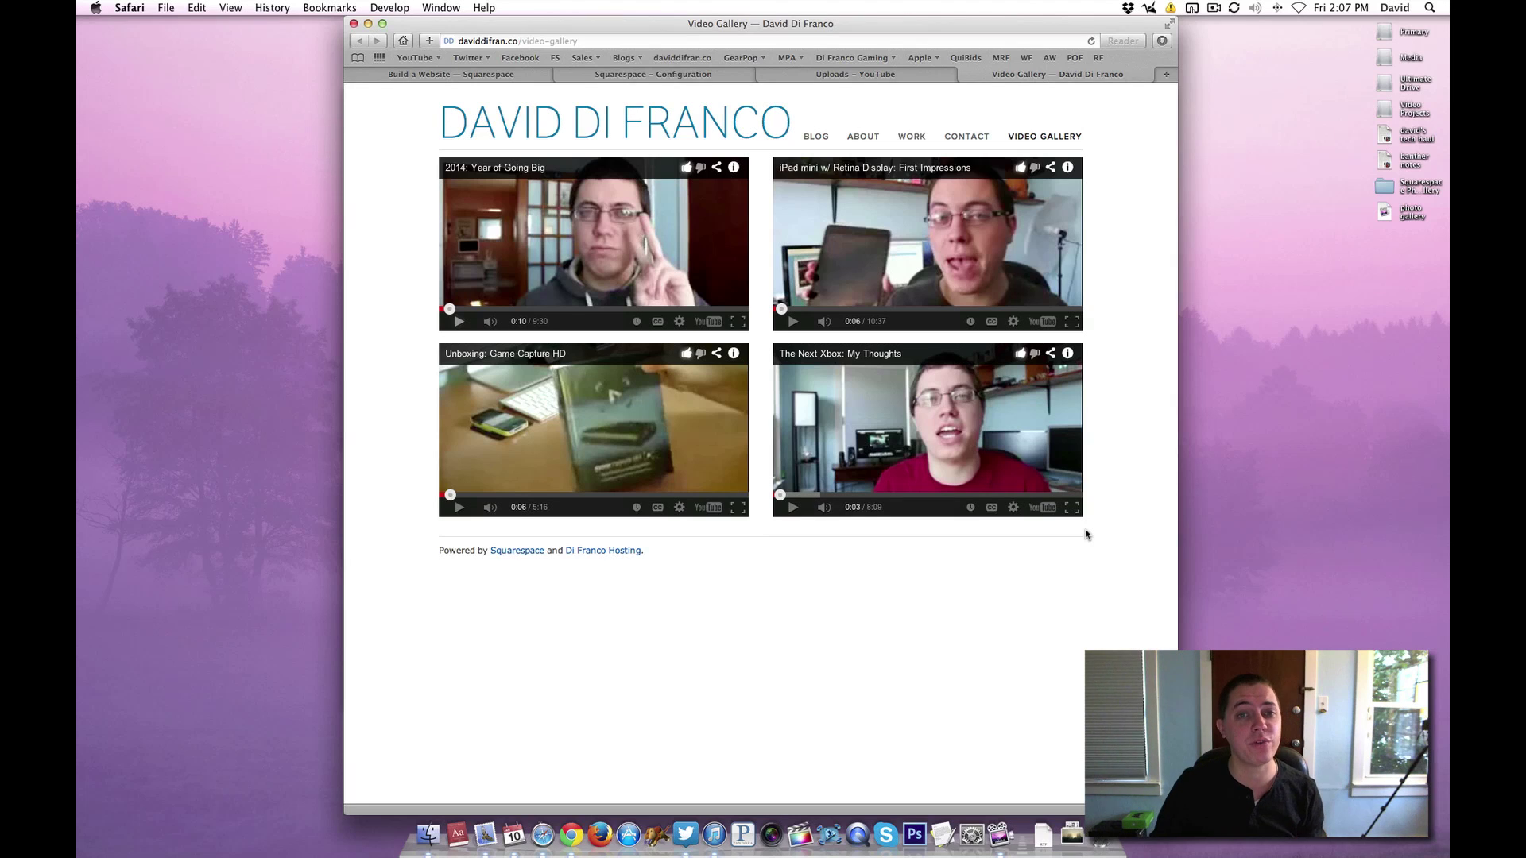
click(965, 138)
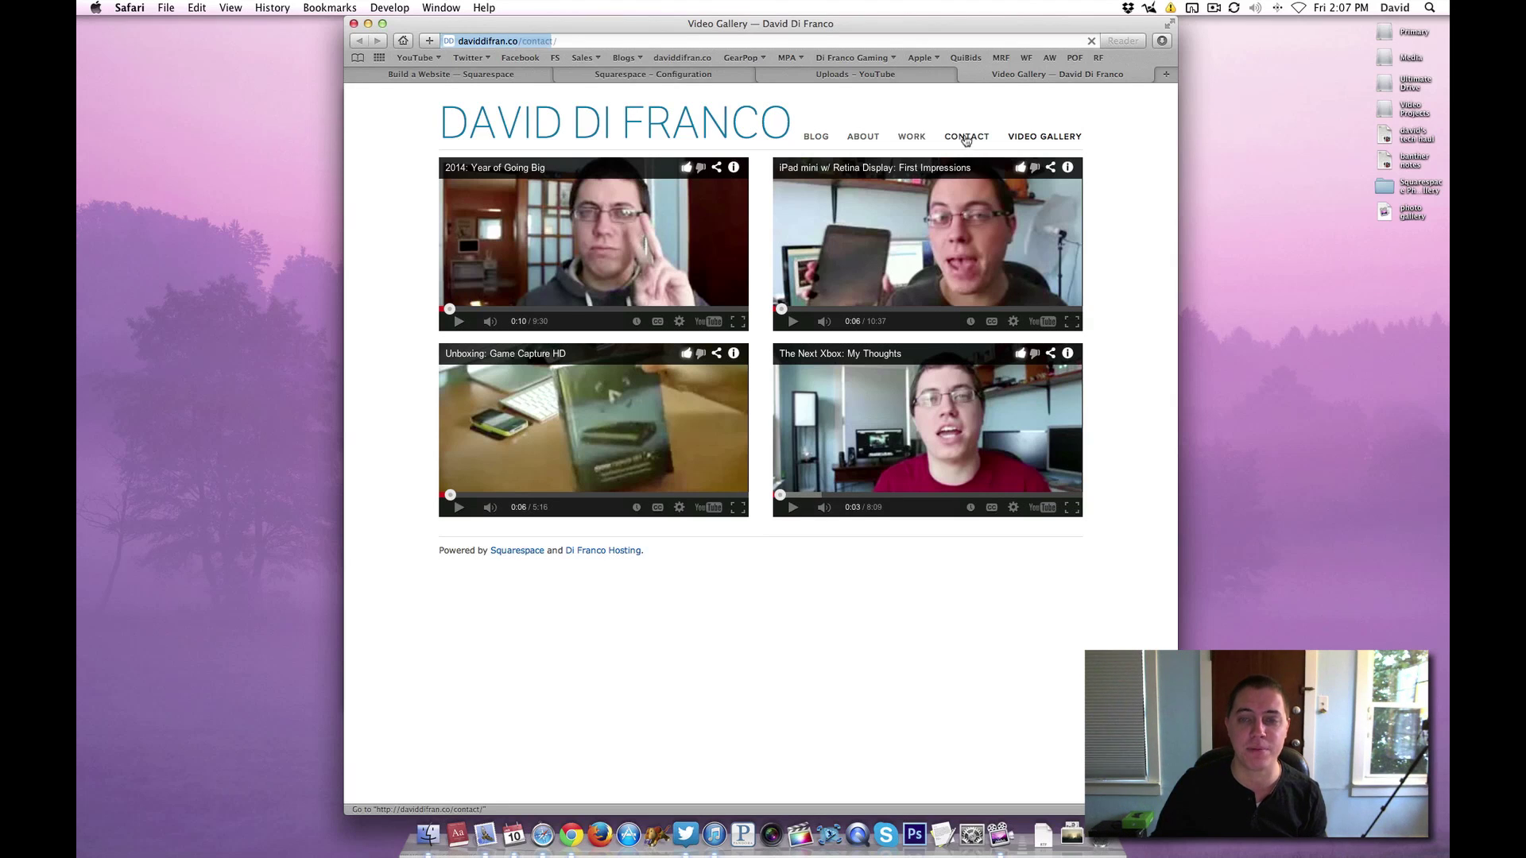